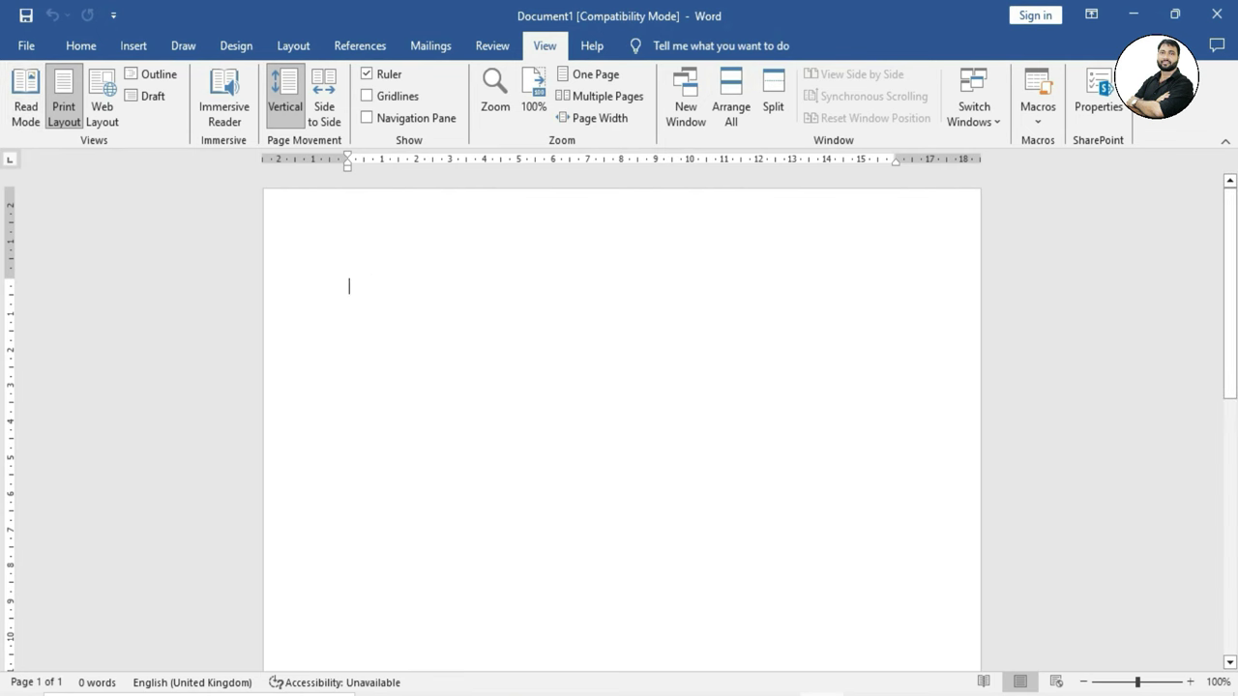
# - Generate 25 paragraphs of sample text on the blank page with =rand(25)
pyautogui.write('=rand(25)')
pyautogui.press('Return')
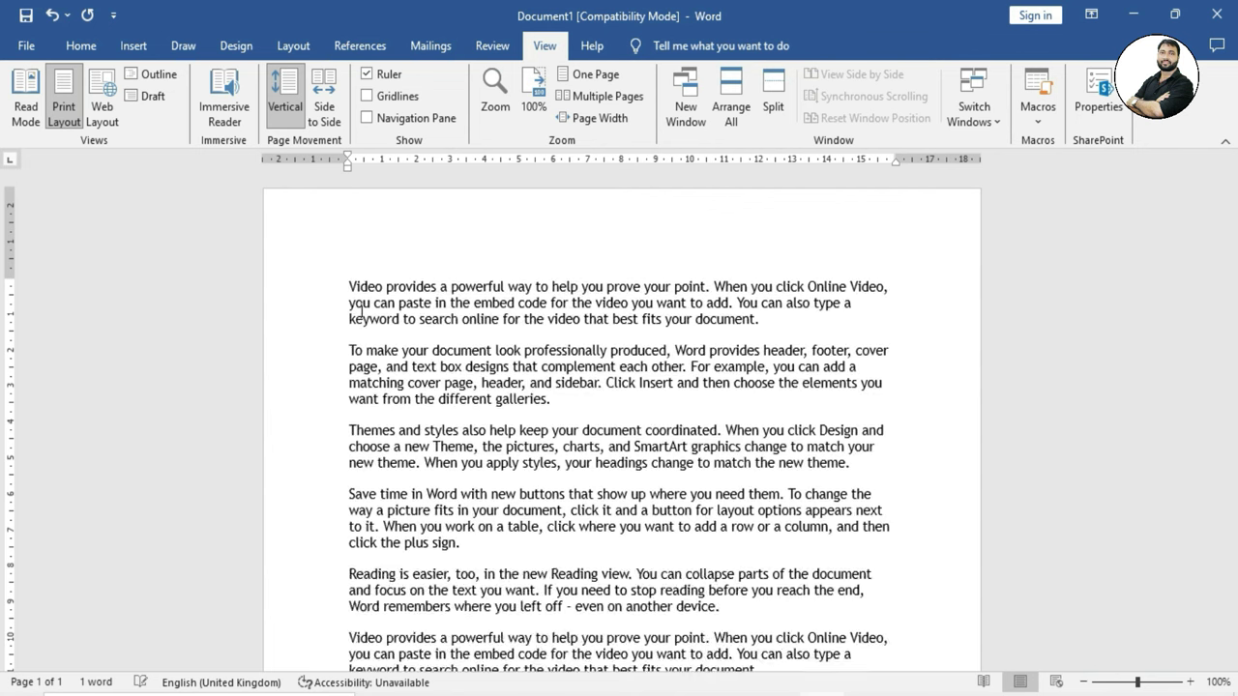
pyautogui.scroll(5, 0, 367)
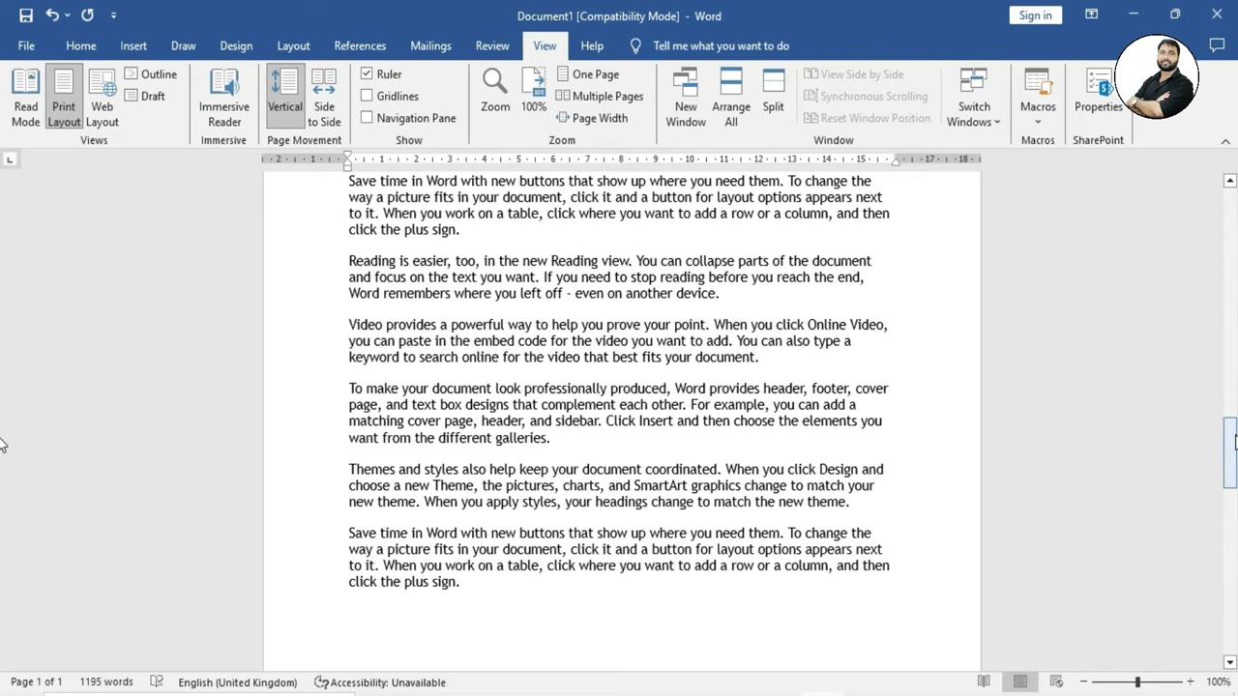
pyautogui.moveTo(1231, 431); pyautogui.dragTo(1230, 194)
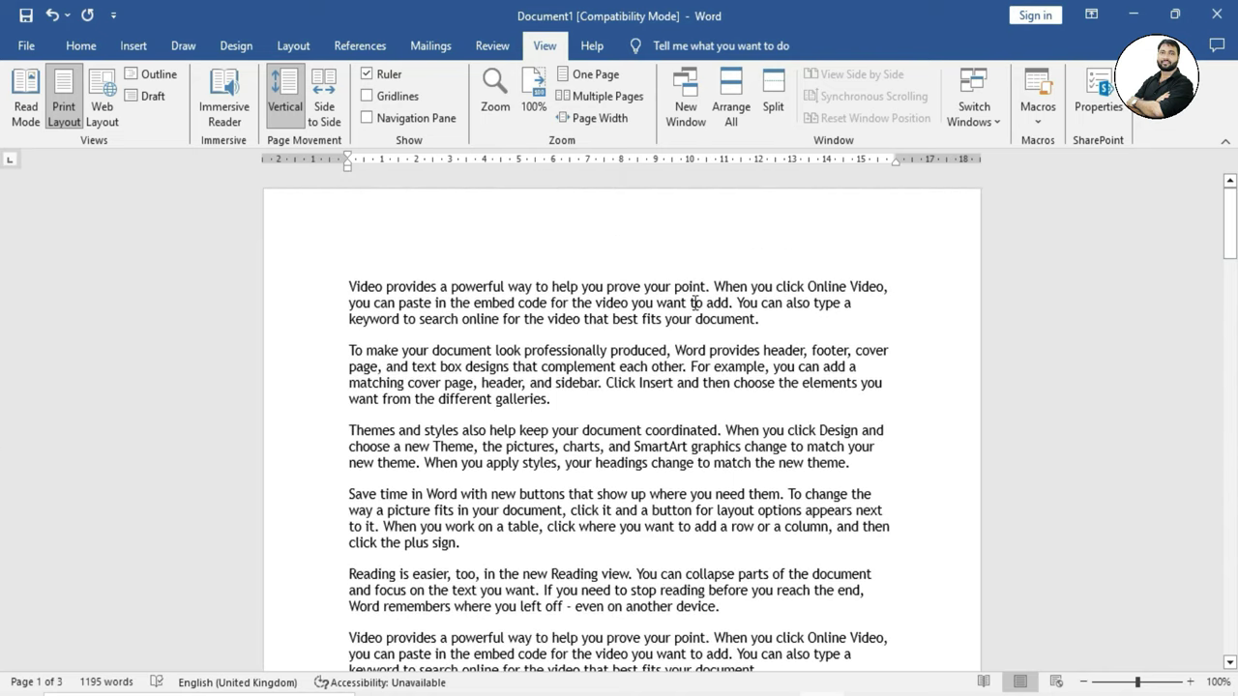
# - Insert a Plain Number 2 page number centred at the top of the header, then return to the body
pyautogui.doubleClick(459, 222)
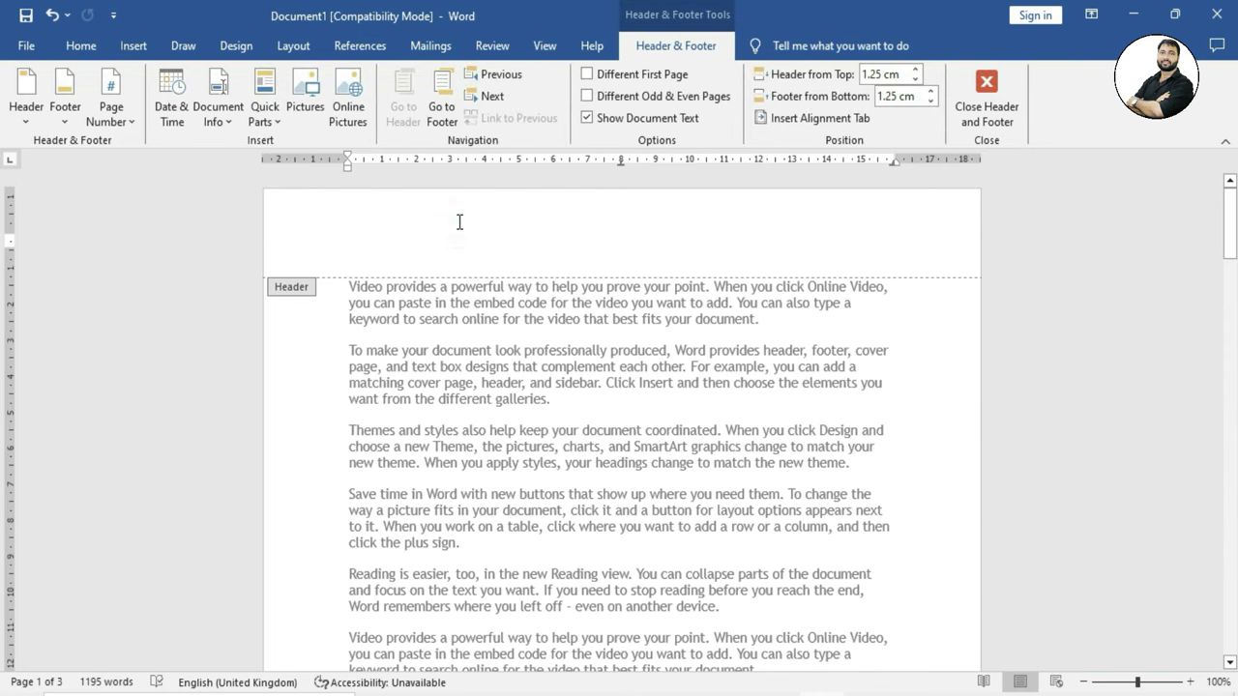
pyautogui.click(101, 118)
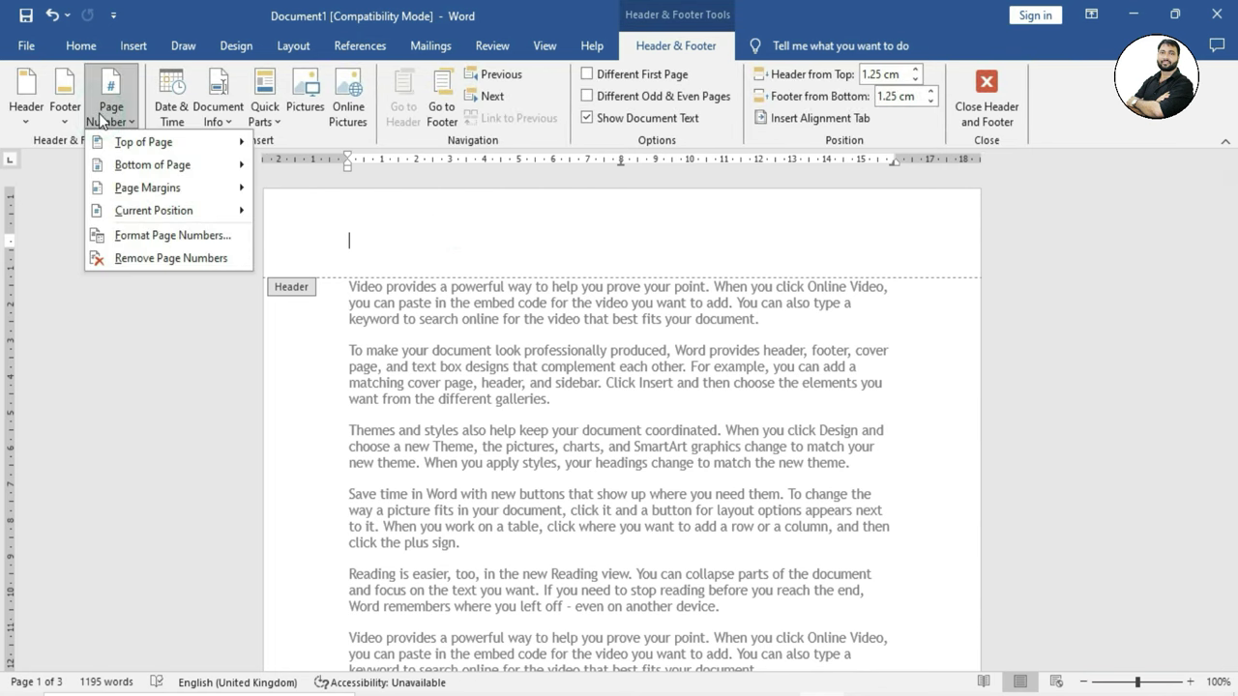
pyautogui.click(116, 145)
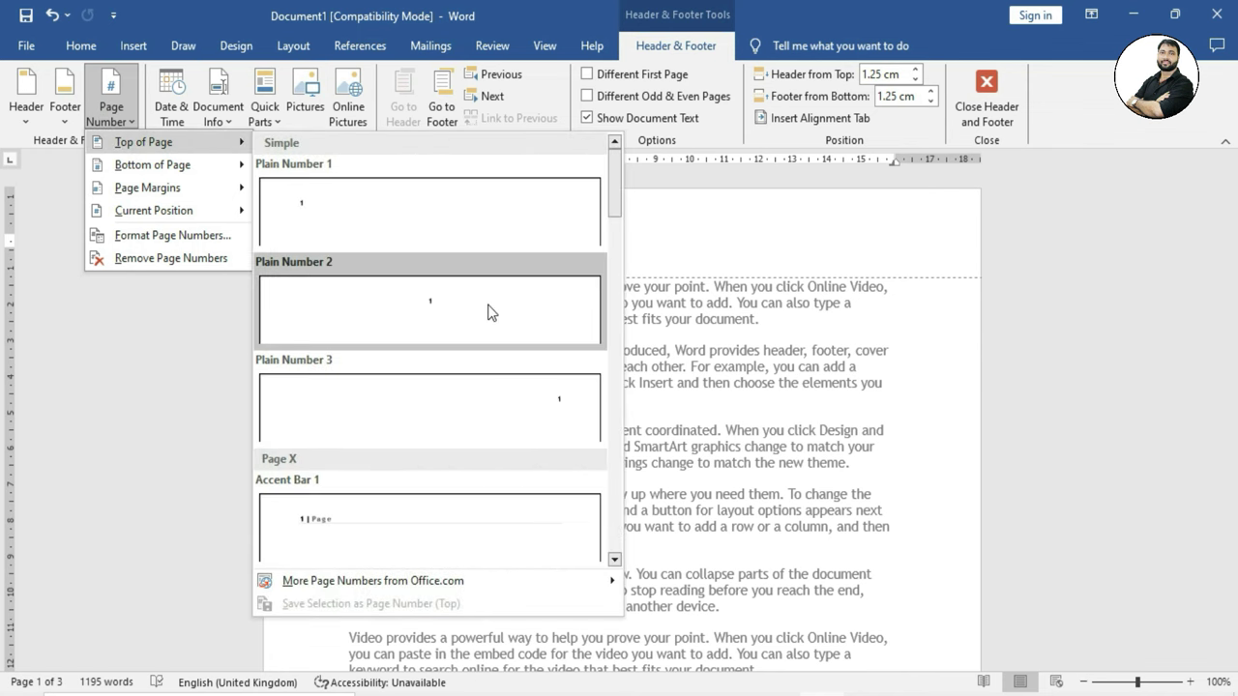
pyautogui.click(406, 305)
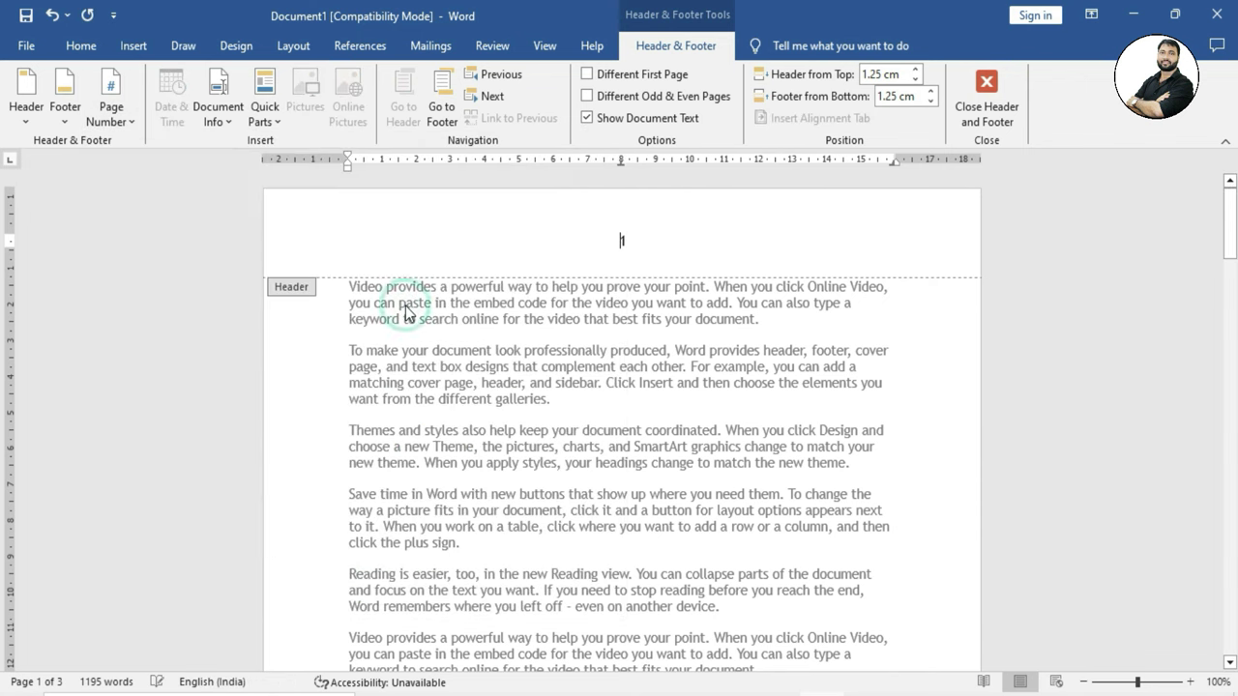
pyautogui.doubleClick(617, 370)
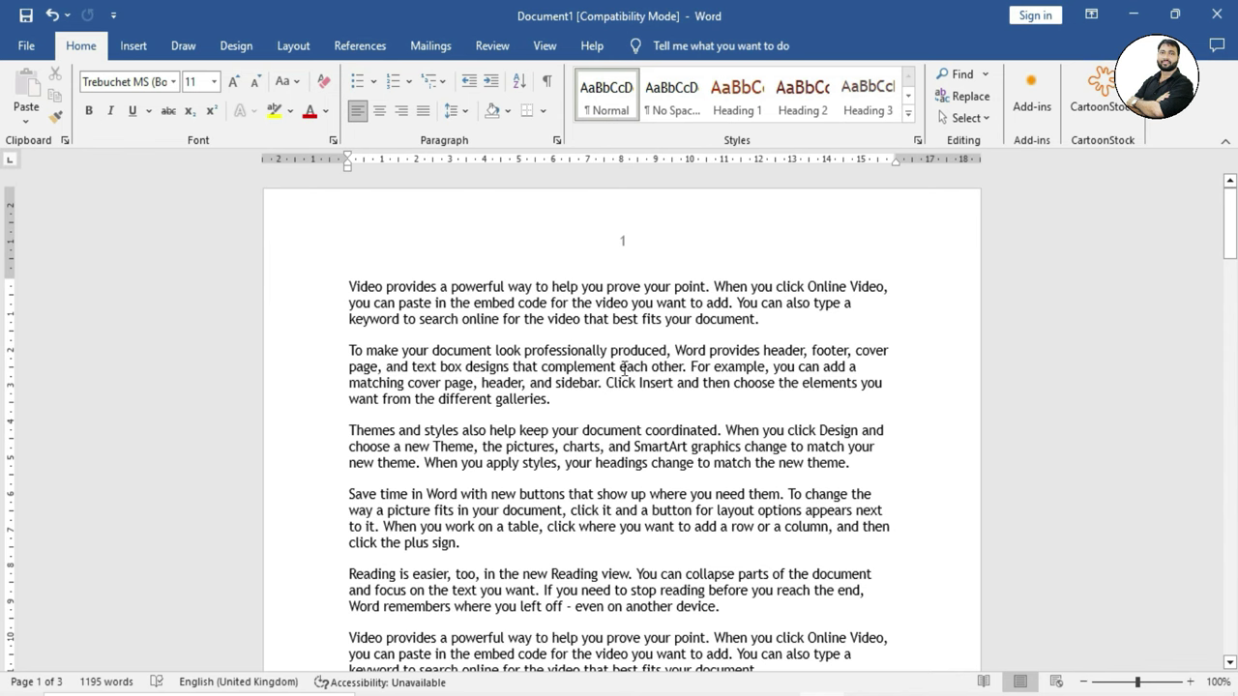
# - Scroll through the pages to check the numbering, then bring up the View tab
pyautogui.scroll(-8, 635, 368)
pyautogui.scroll(-2, 648, 370)
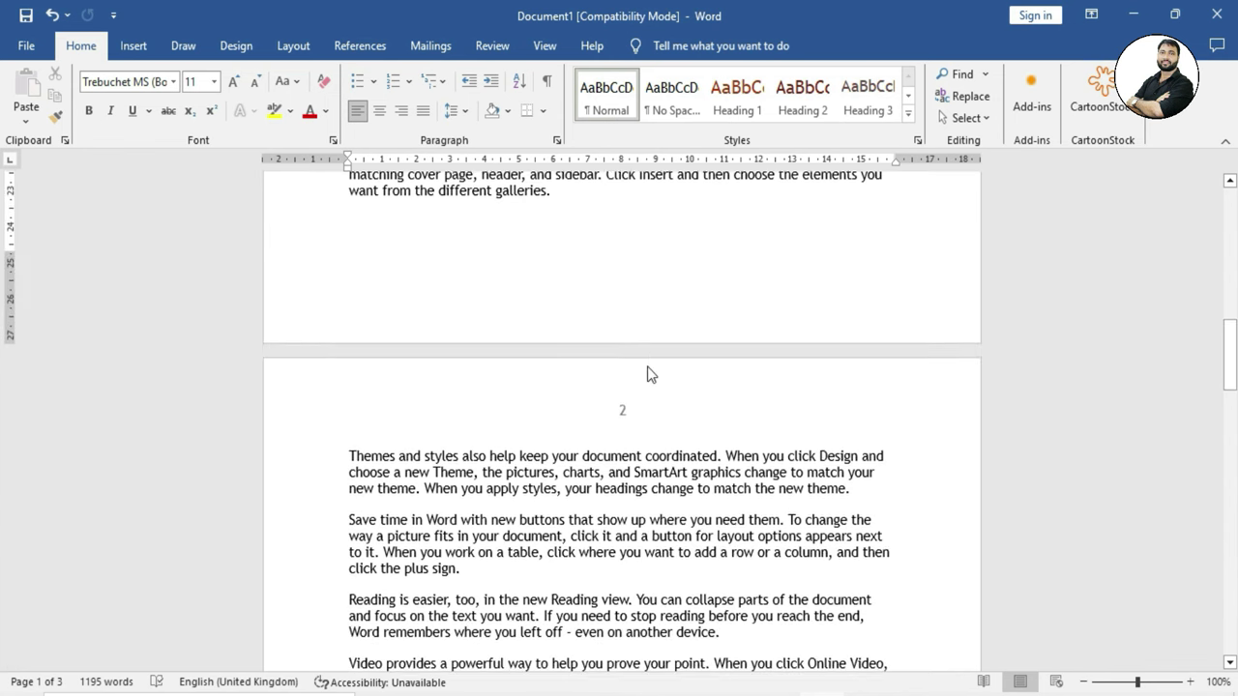
pyautogui.scroll(1, 634, 421)
pyautogui.scroll(3, 634, 421)
pyautogui.scroll(3, 629, 368)
pyautogui.scroll(2, 624, 290)
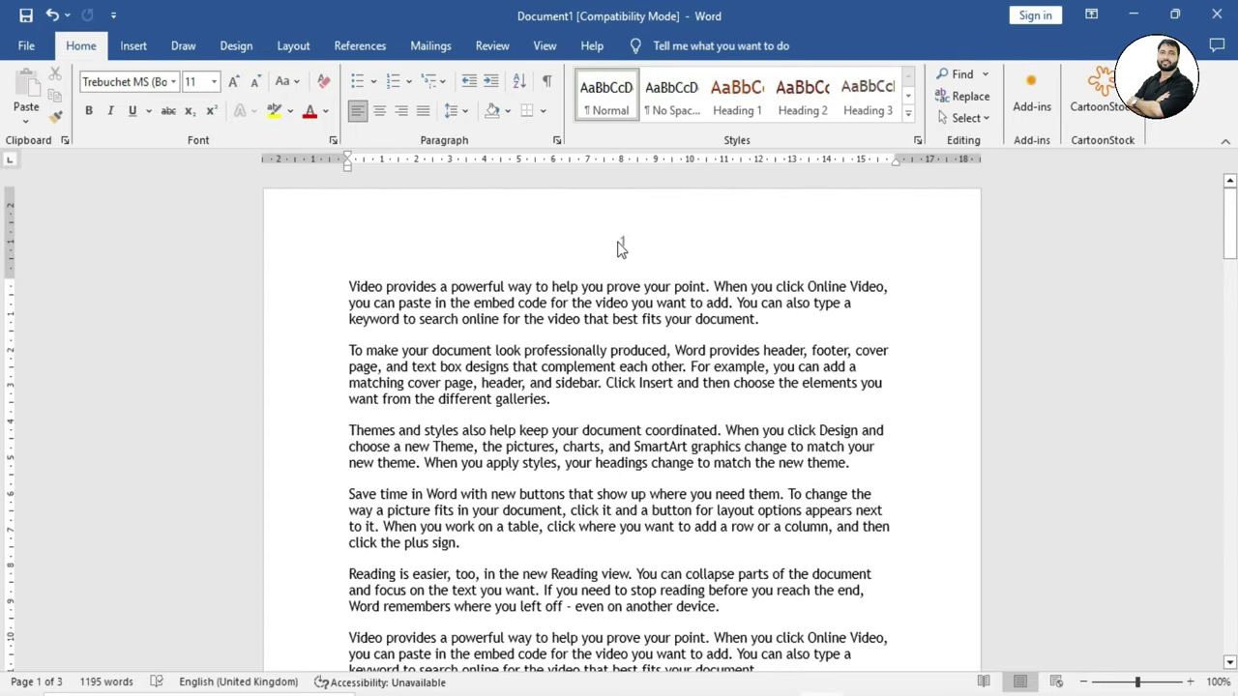
pyautogui.click(545, 46)
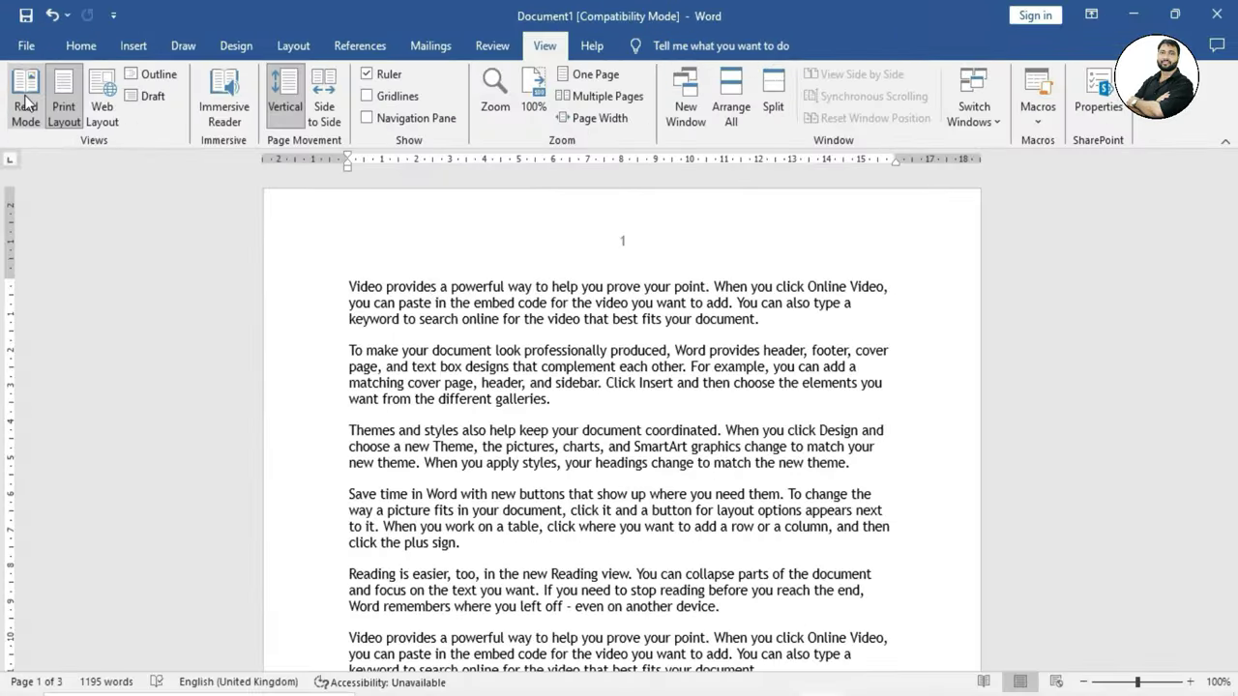
pyautogui.click(26, 102)
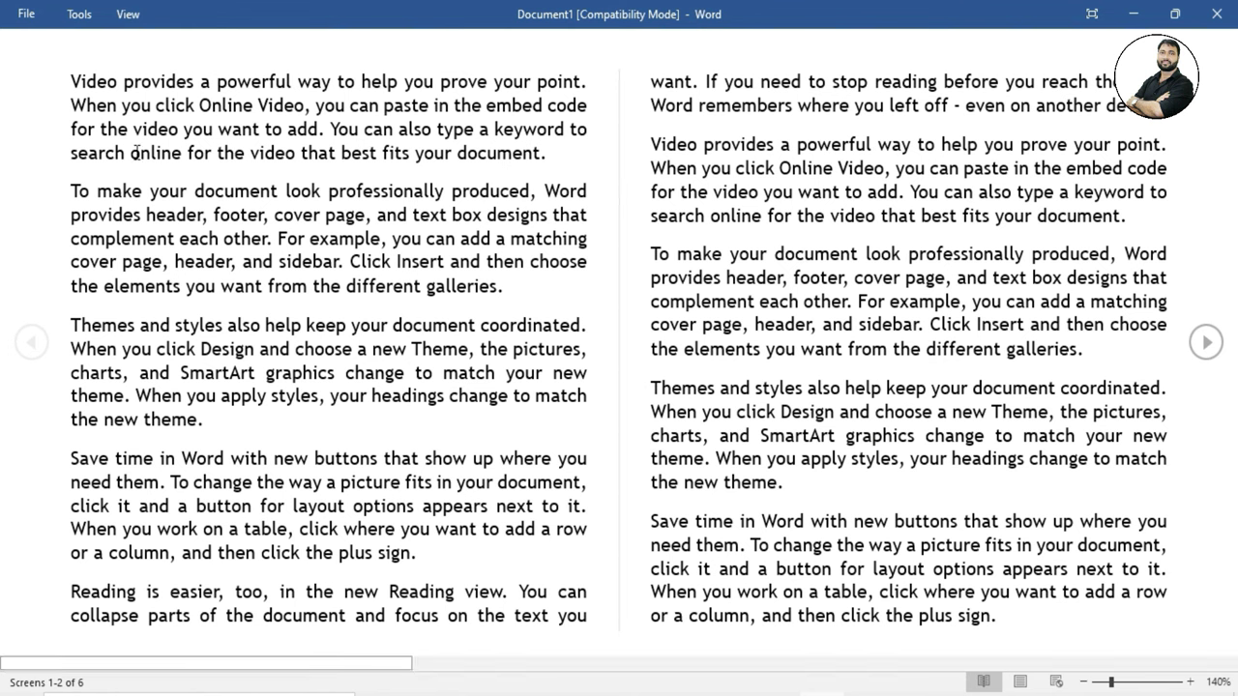
pyautogui.click(1207, 344)
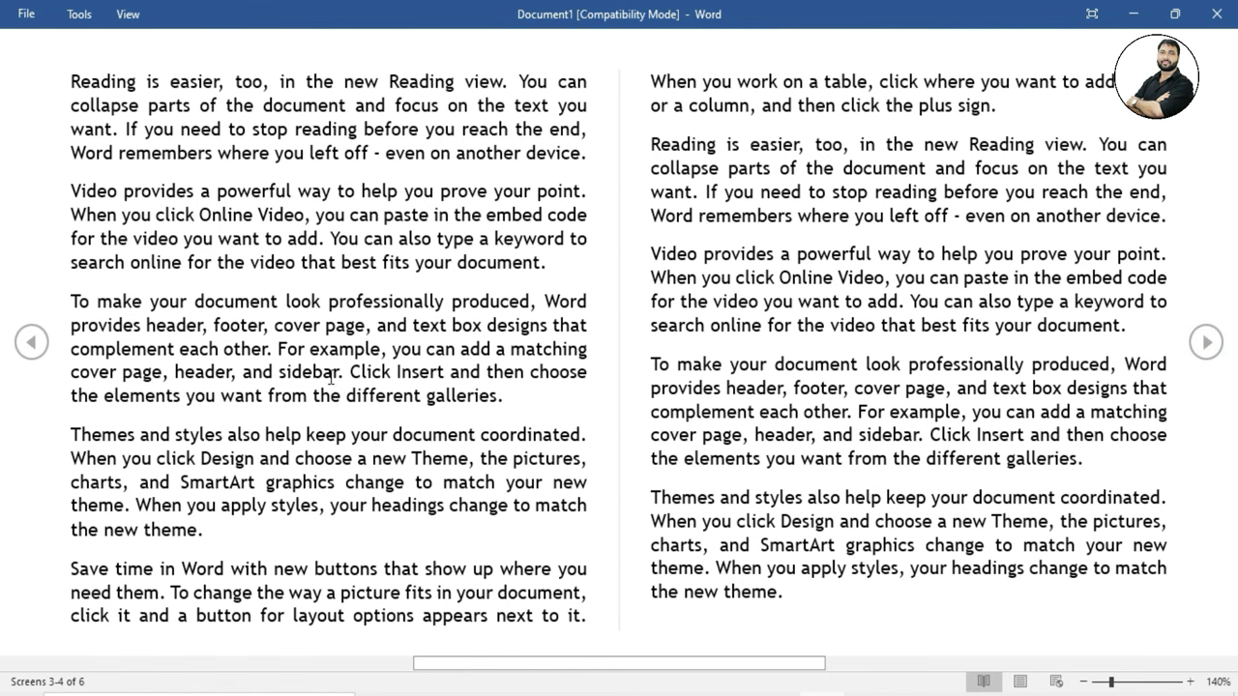
pyautogui.click(30, 343)
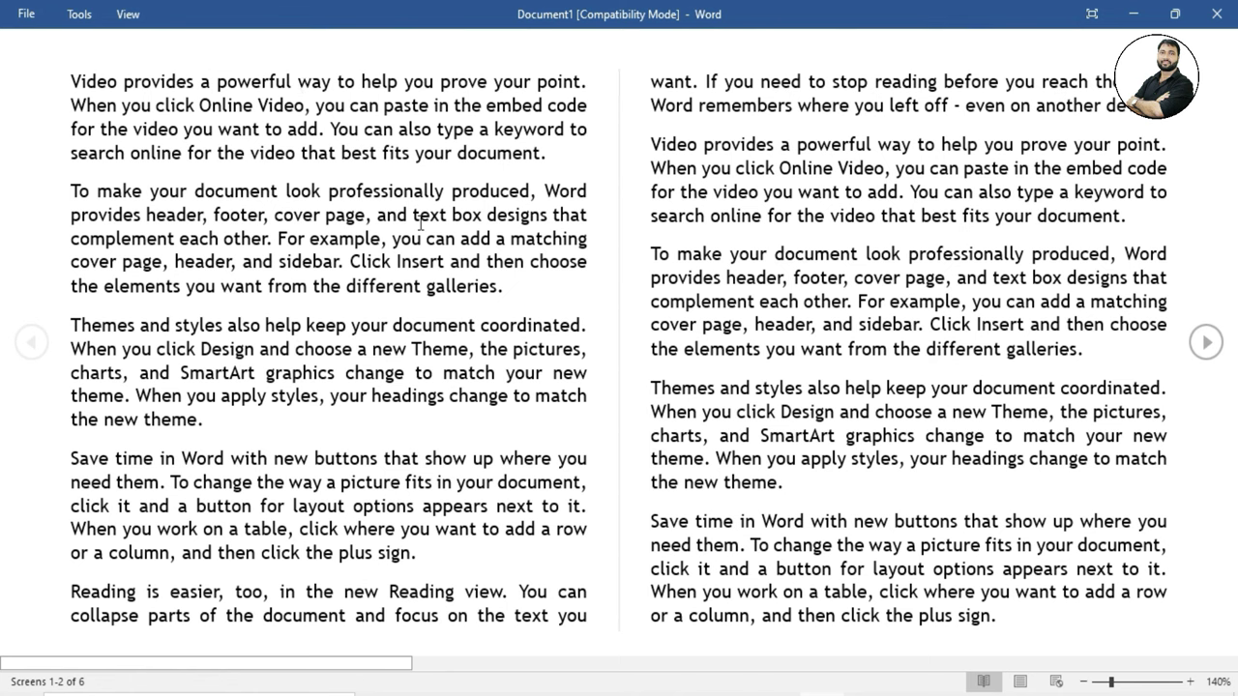
pyautogui.scroll(-5, 421, 225)
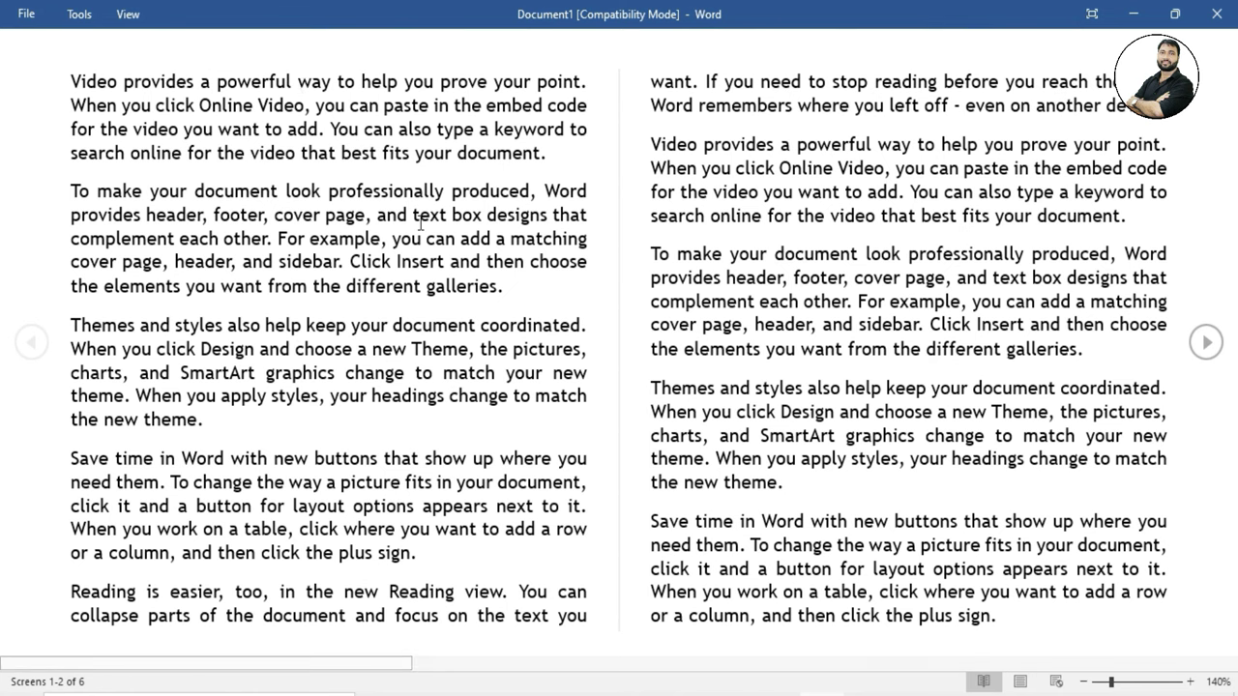
pyautogui.scroll(3, 419, 390)
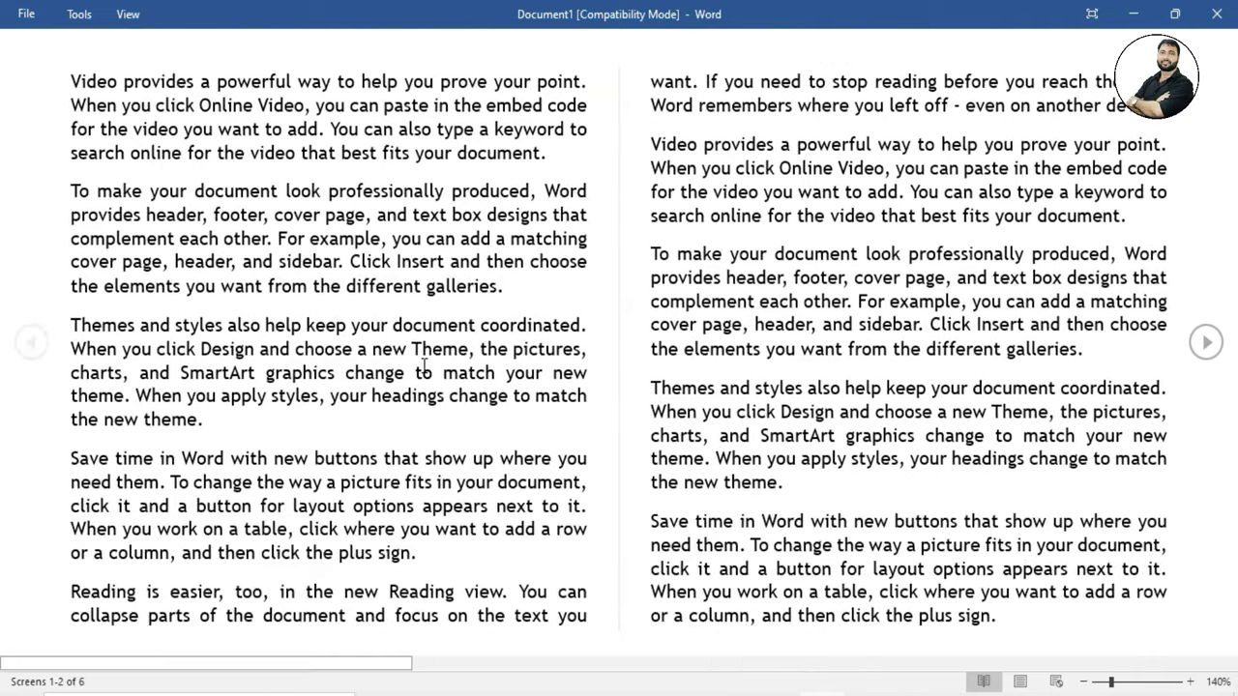
pyautogui.scroll(-5, 423, 364)
pyautogui.scroll(-5, 425, 360)
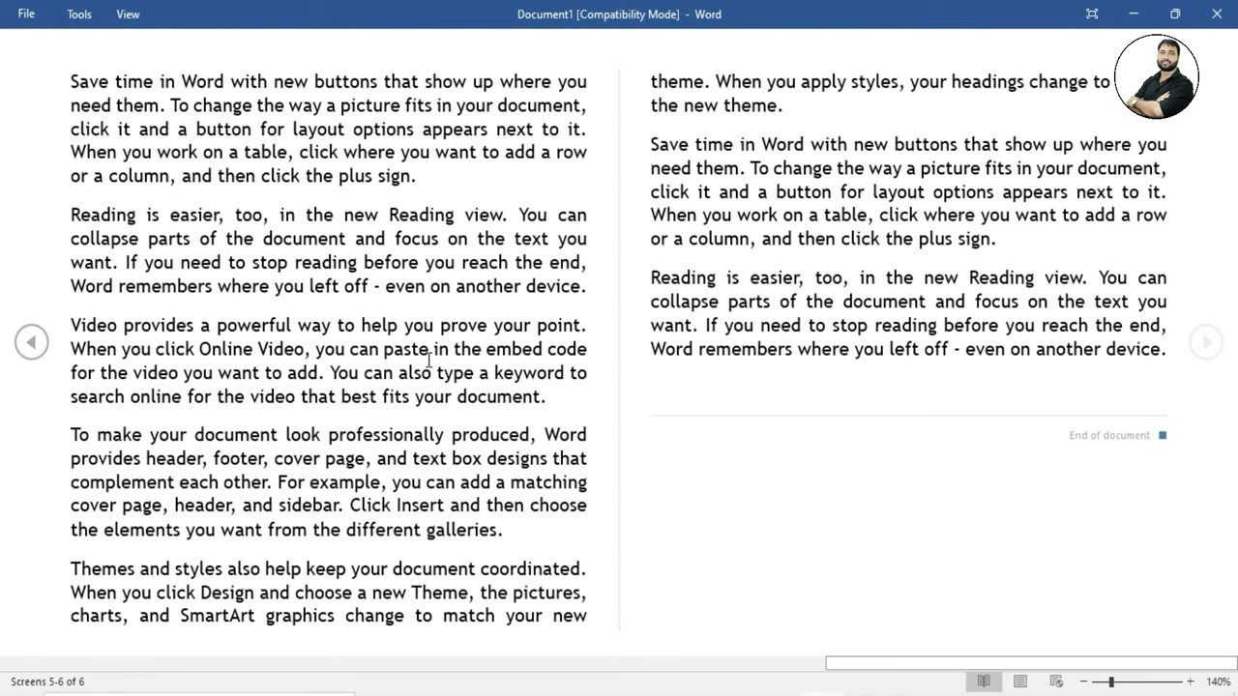
pyautogui.press('Escape')
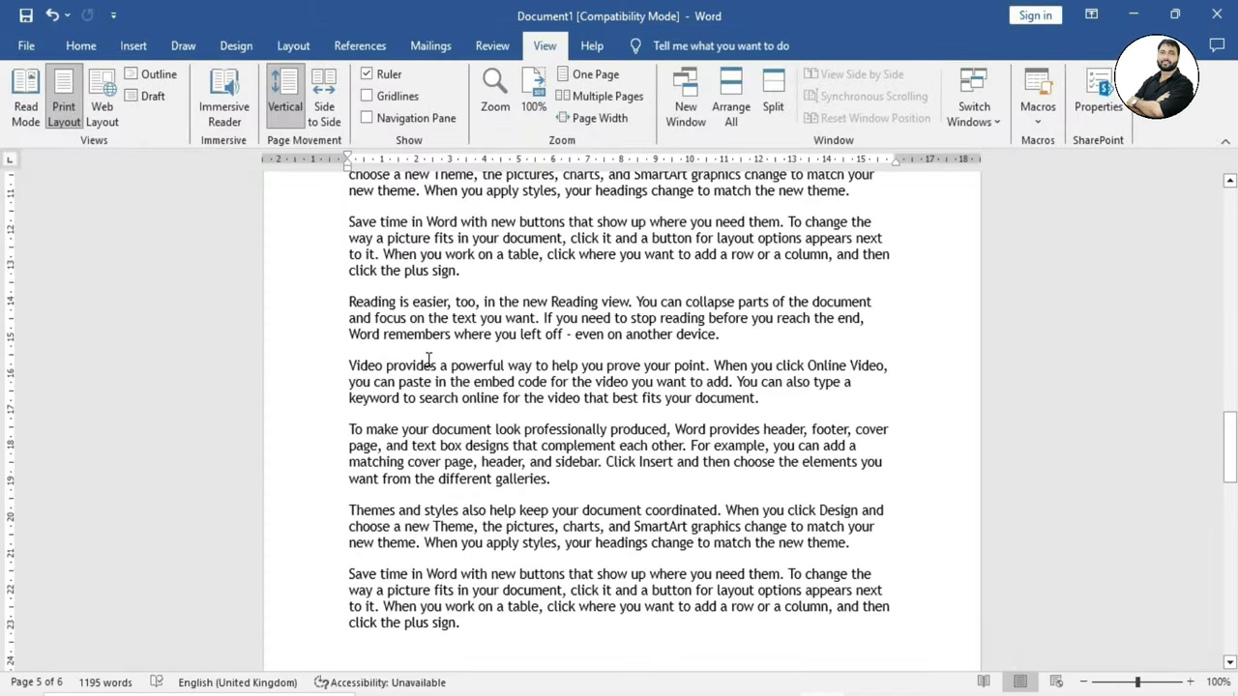
pyautogui.scroll(-3, 429, 360)
pyautogui.scroll(-3, 429, 360)
pyautogui.scroll(4, 429, 356)
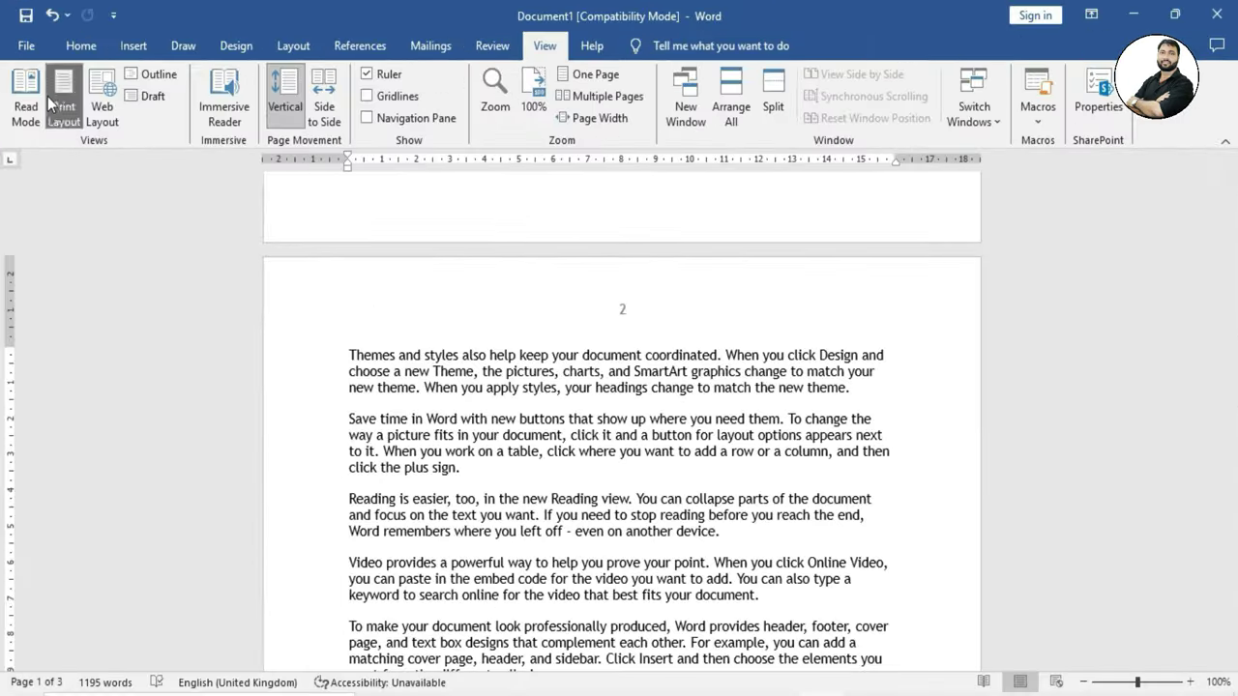
pyautogui.scroll(5, 437, 390)
pyautogui.scroll(4, 437, 390)
pyautogui.scroll(3, 436, 389)
pyautogui.scroll(3, 436, 390)
pyautogui.scroll(3, 437, 390)
pyautogui.scroll(3, 436, 390)
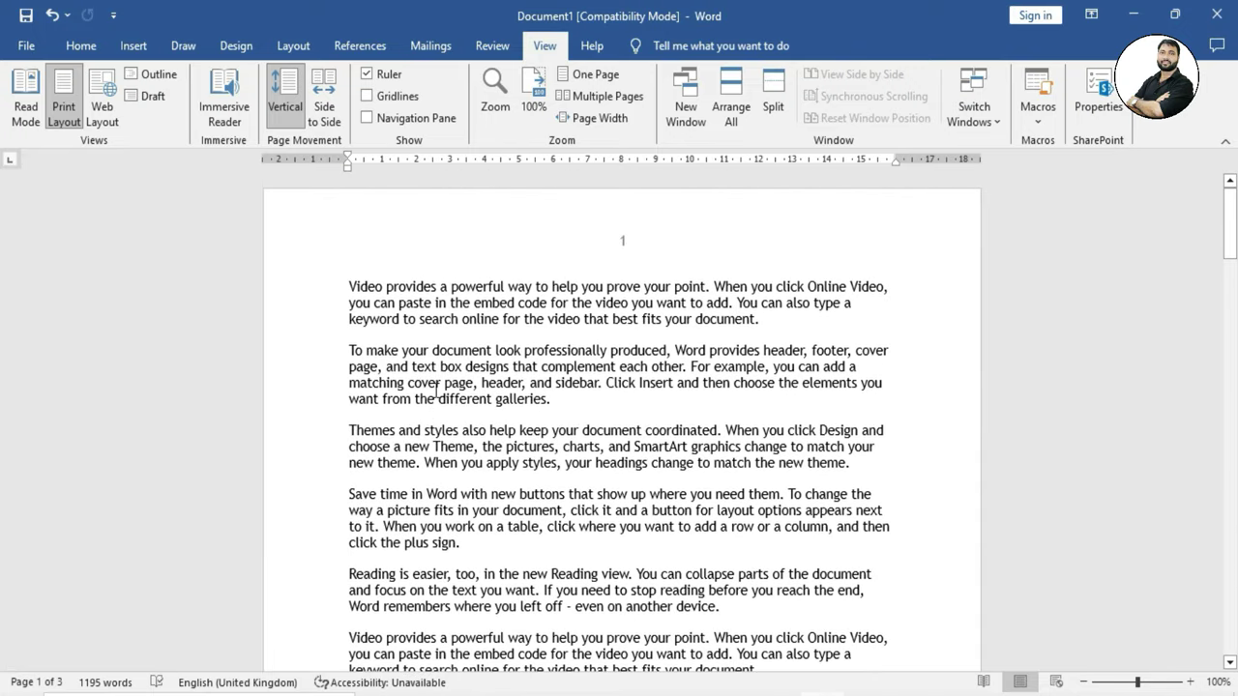
pyautogui.scroll(-1, 440, 389)
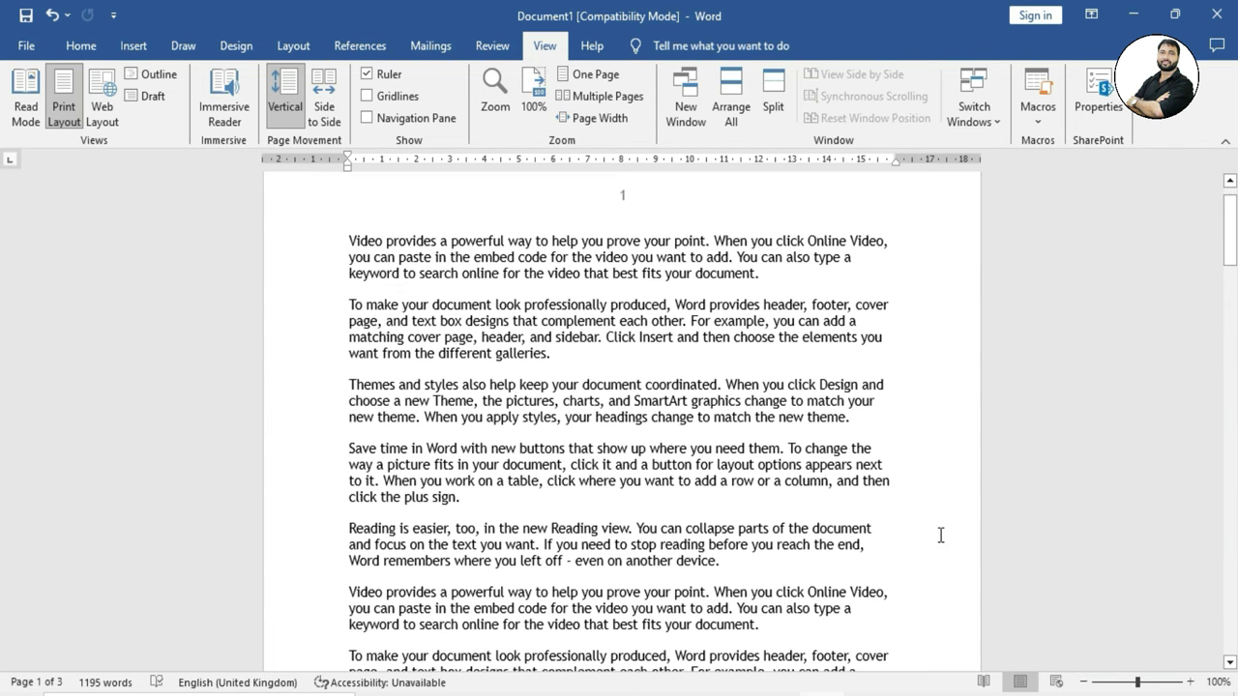
pyautogui.scroll(-4, 745, 501)
pyautogui.scroll(-4, 744, 501)
pyautogui.scroll(-3, 744, 501)
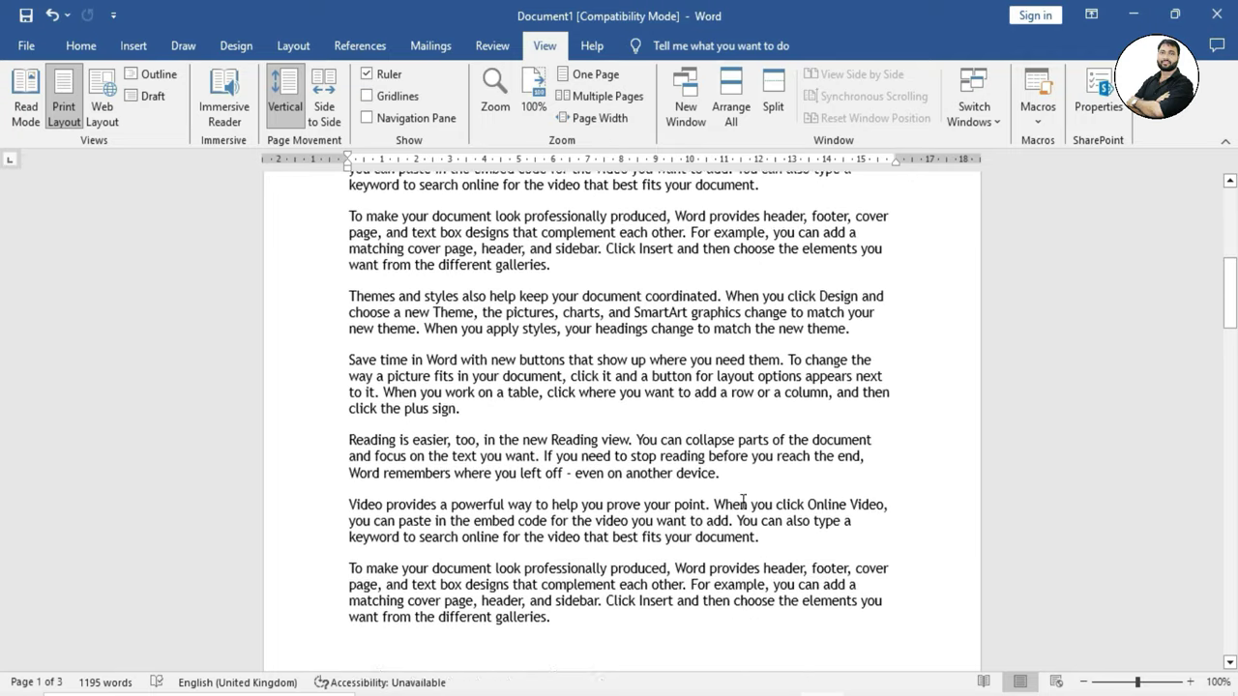
pyautogui.scroll(-3, 744, 501)
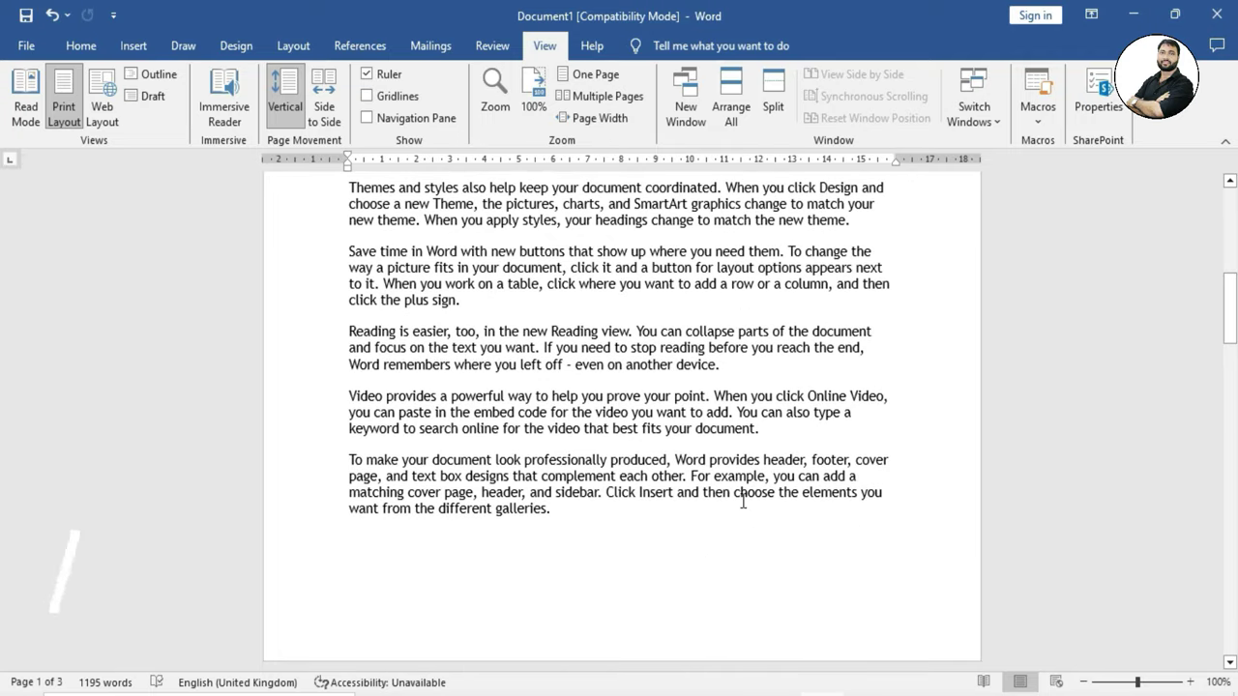
pyautogui.hotkey('ctrl', 'F2')
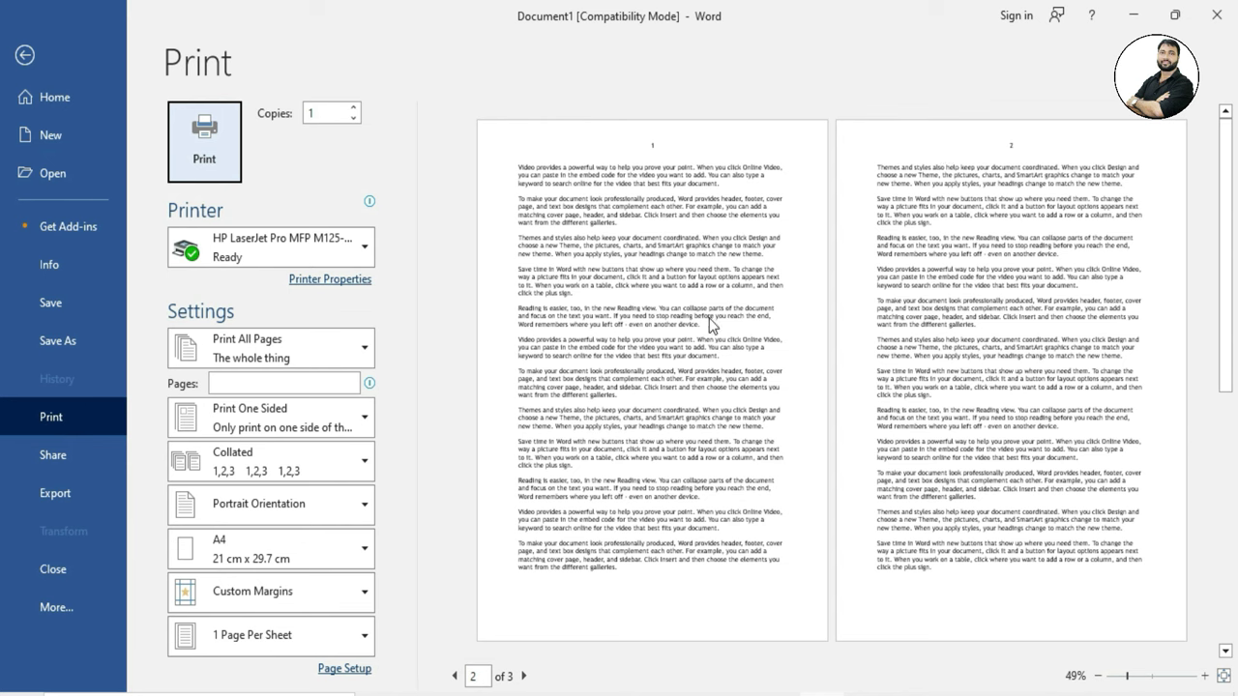
pyautogui.press('Escape')
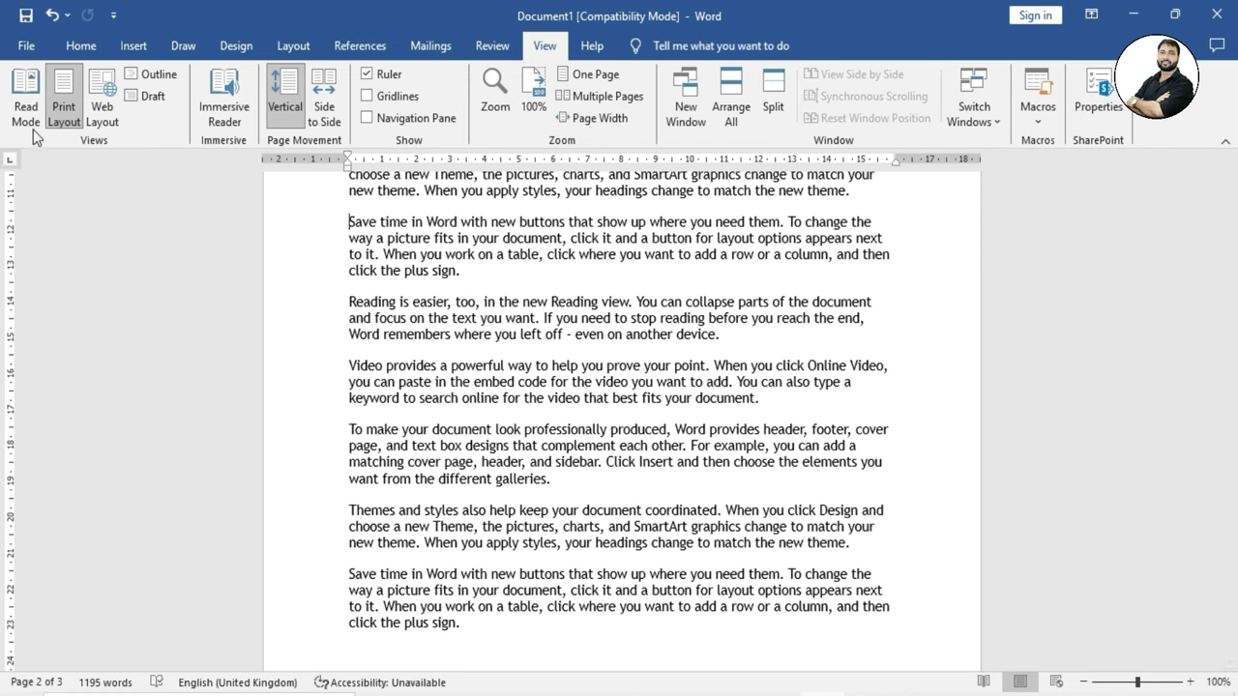
# - Switch to Web Layout view and adjust the zoom out and in, settling at 60%
pyautogui.click(104, 98)
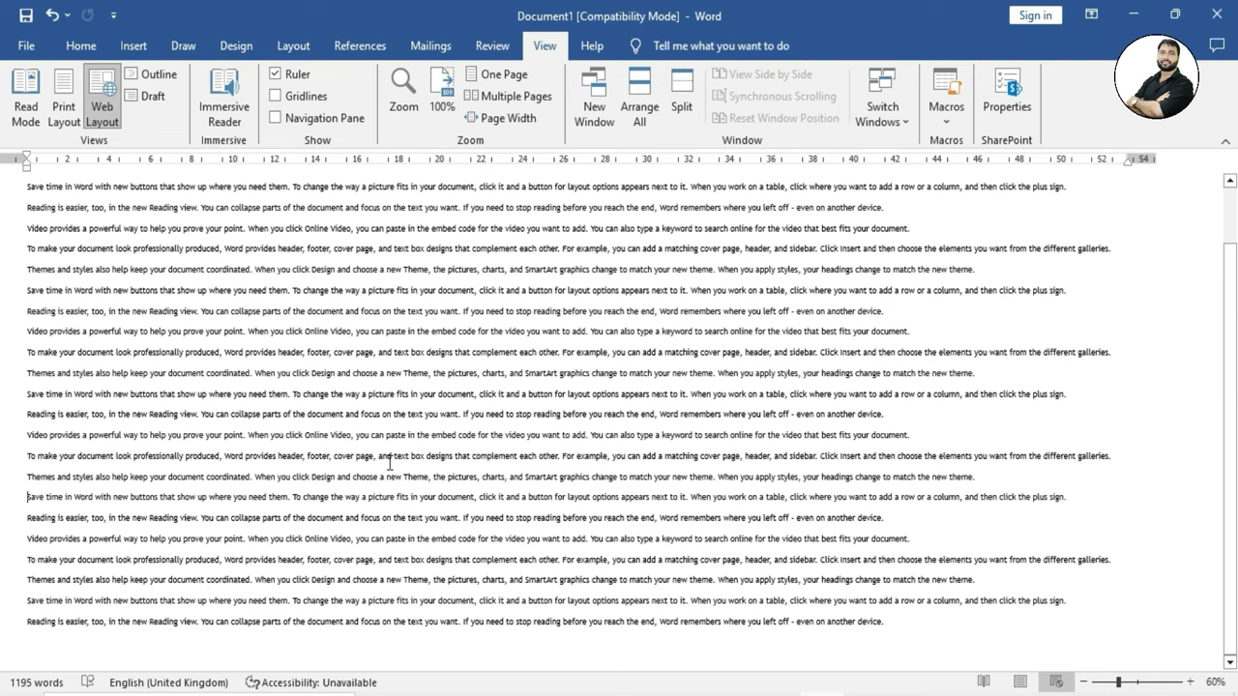
pyautogui.scroll(-2, 334, 394)
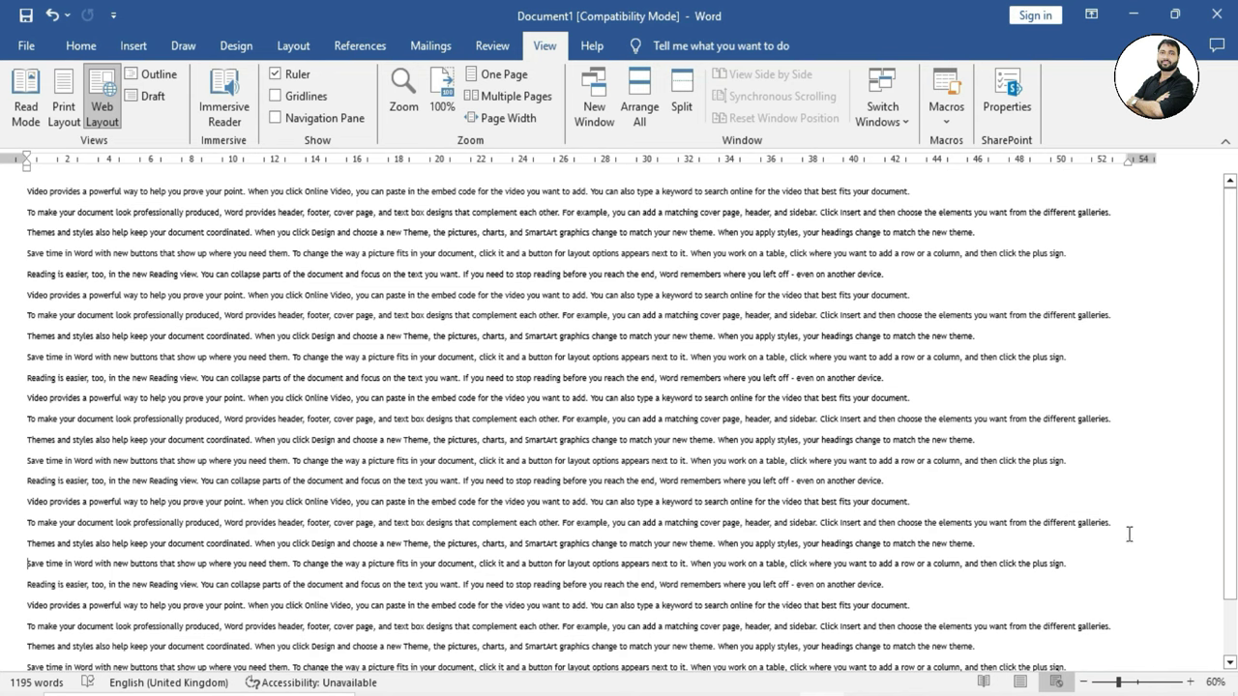
pyautogui.click(1084, 682)
pyautogui.click(1083, 682)
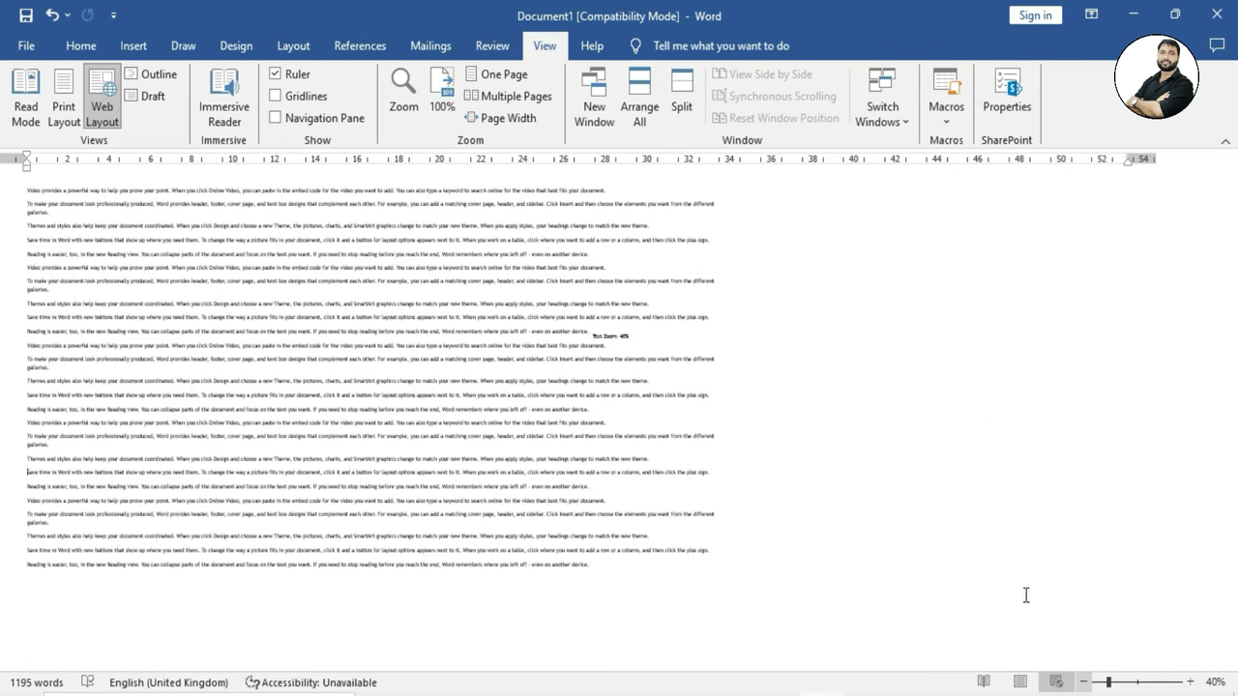
pyautogui.click(1190, 683)
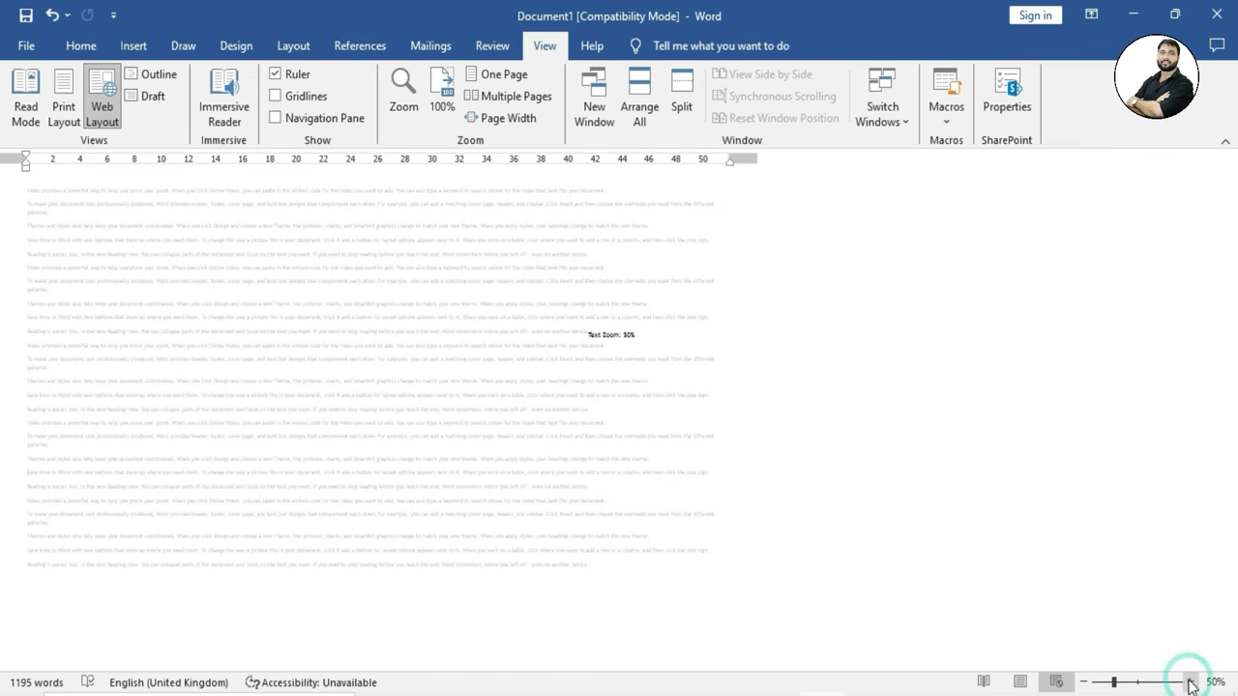
pyautogui.click(1190, 683)
pyautogui.click(1190, 683)
pyautogui.click(1190, 683)
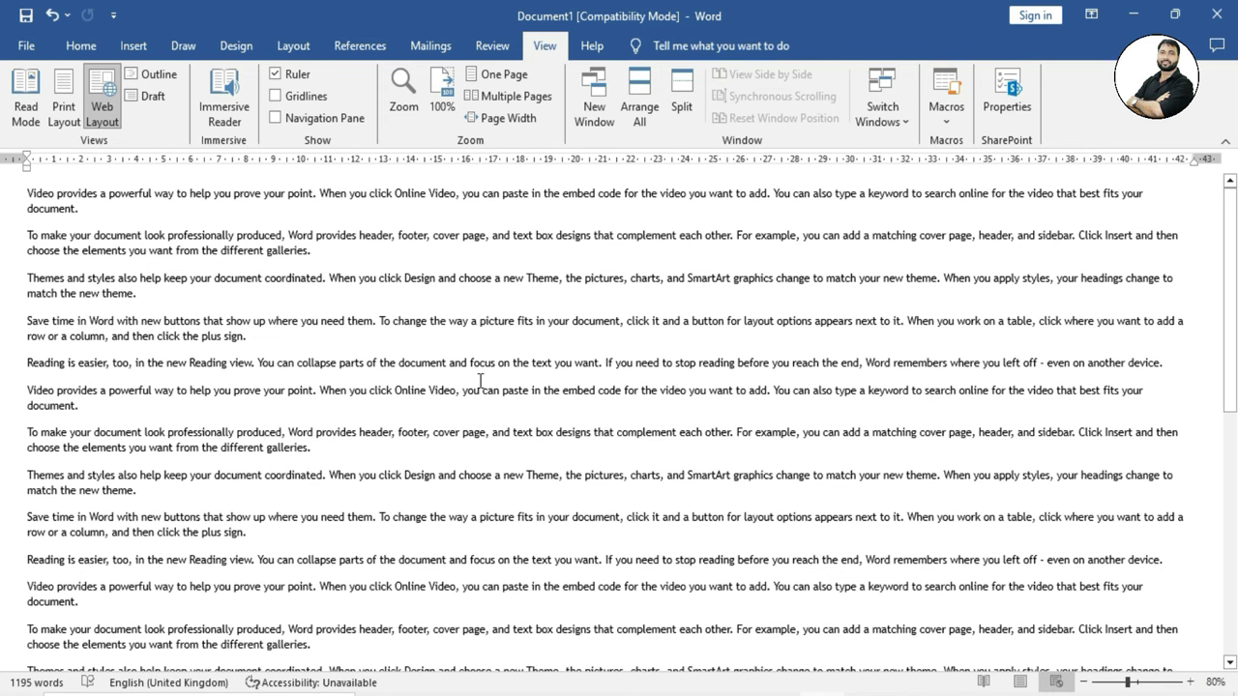
pyautogui.click(1084, 683)
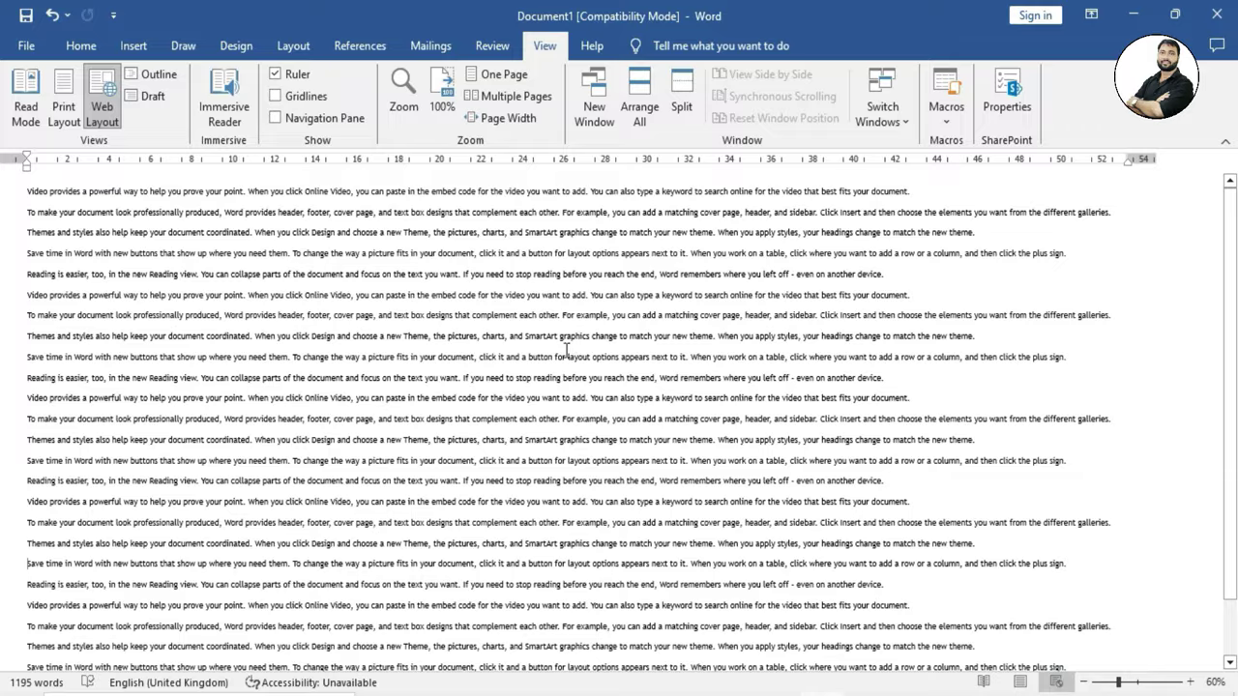
pyautogui.scroll(-1, 569, 346)
pyautogui.scroll(-2, 569, 346)
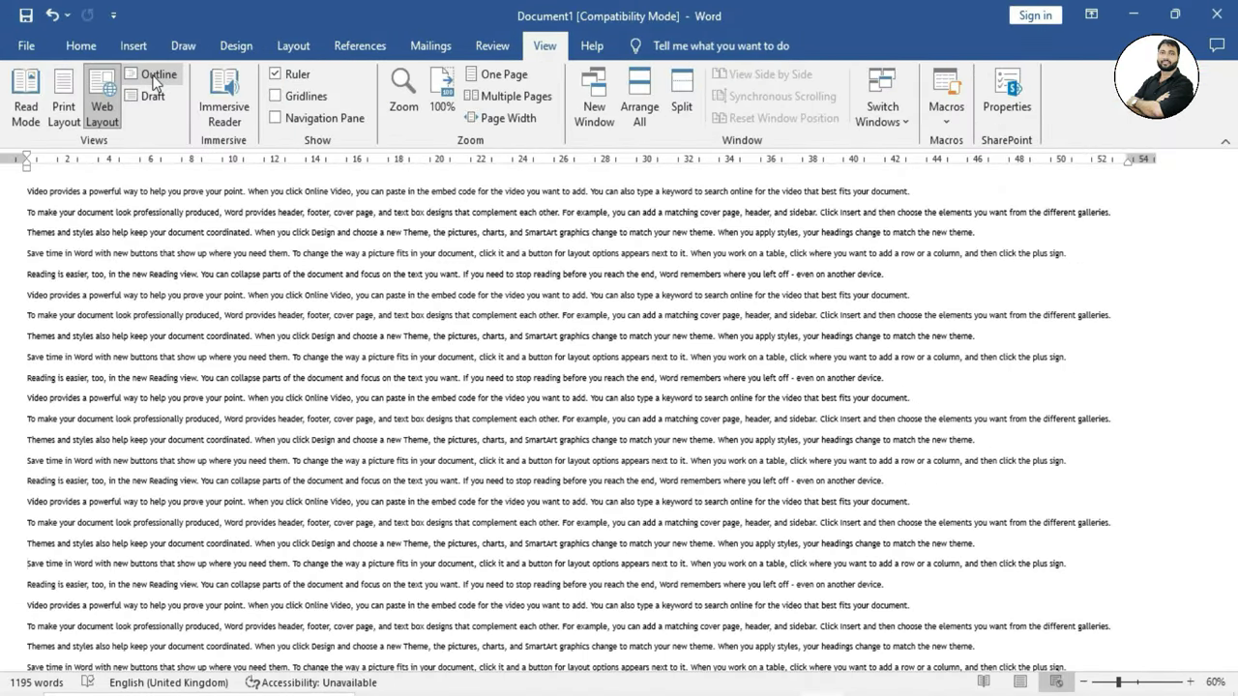
# - Switch to Outline view and select the first 'Video provides' paragraph
pyautogui.click(155, 77)
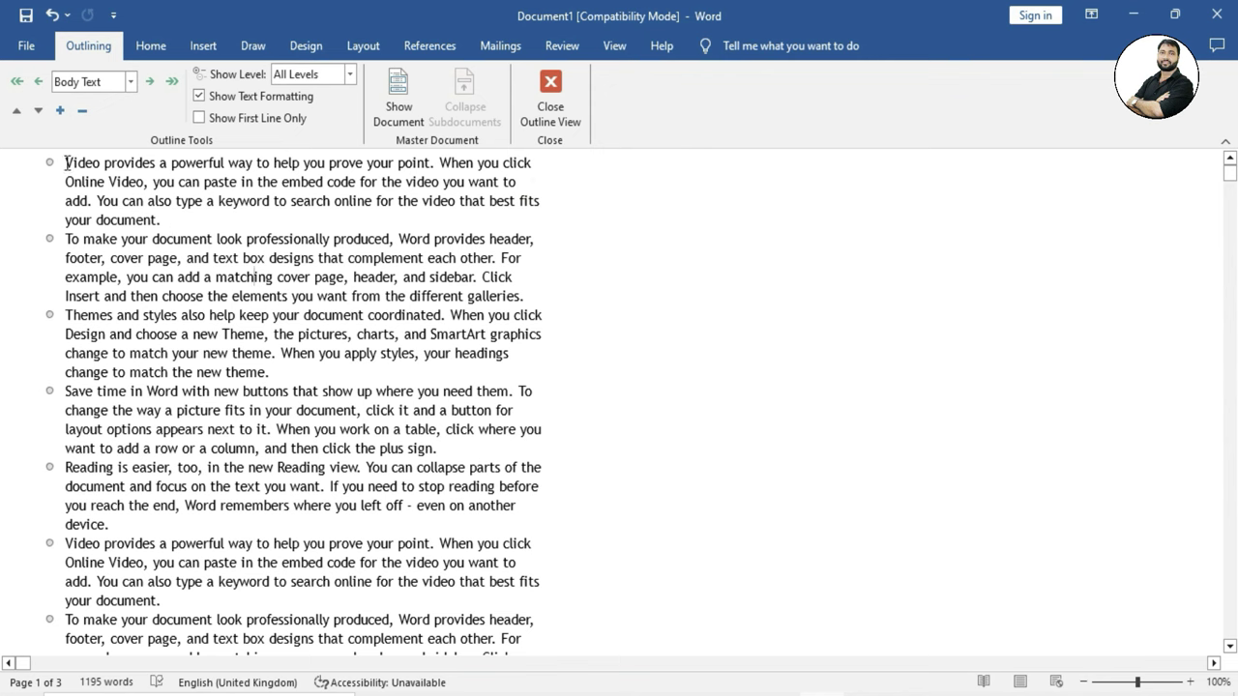
pyautogui.moveTo(67, 170); pyautogui.dragTo(162, 221)
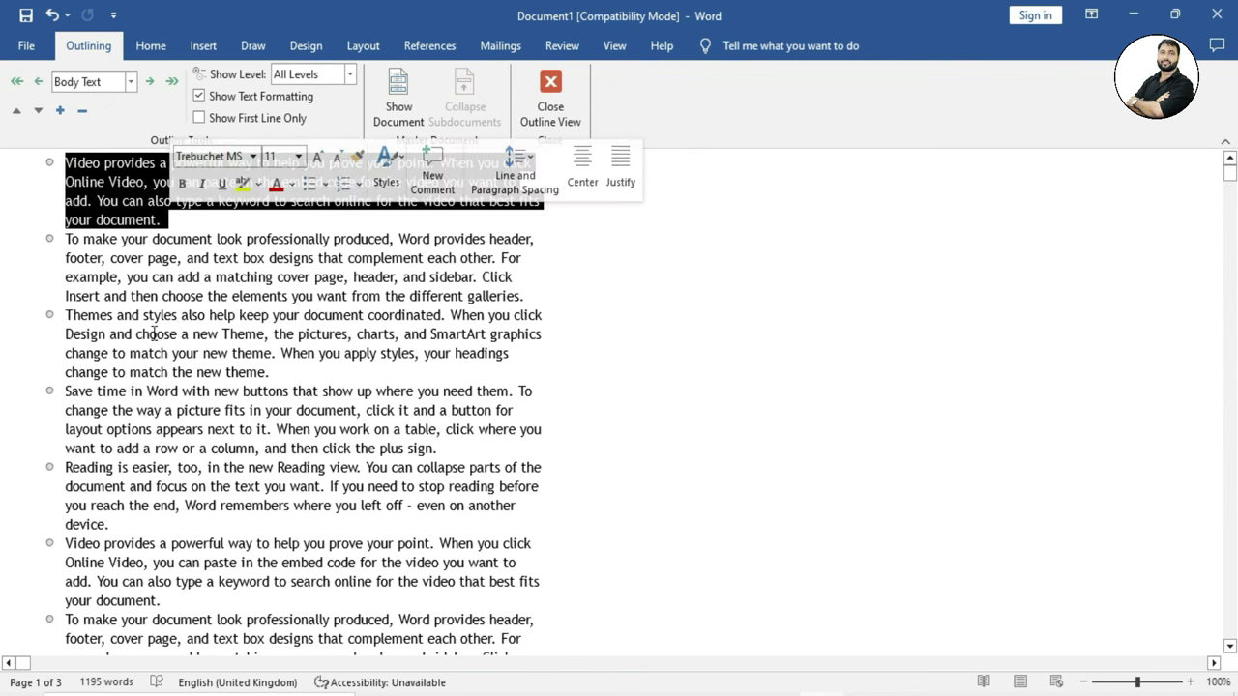
# - Demote the 'Video provides' paragraph to Level 2 and turn off Show Text Formatting
pyautogui.click(128, 82)
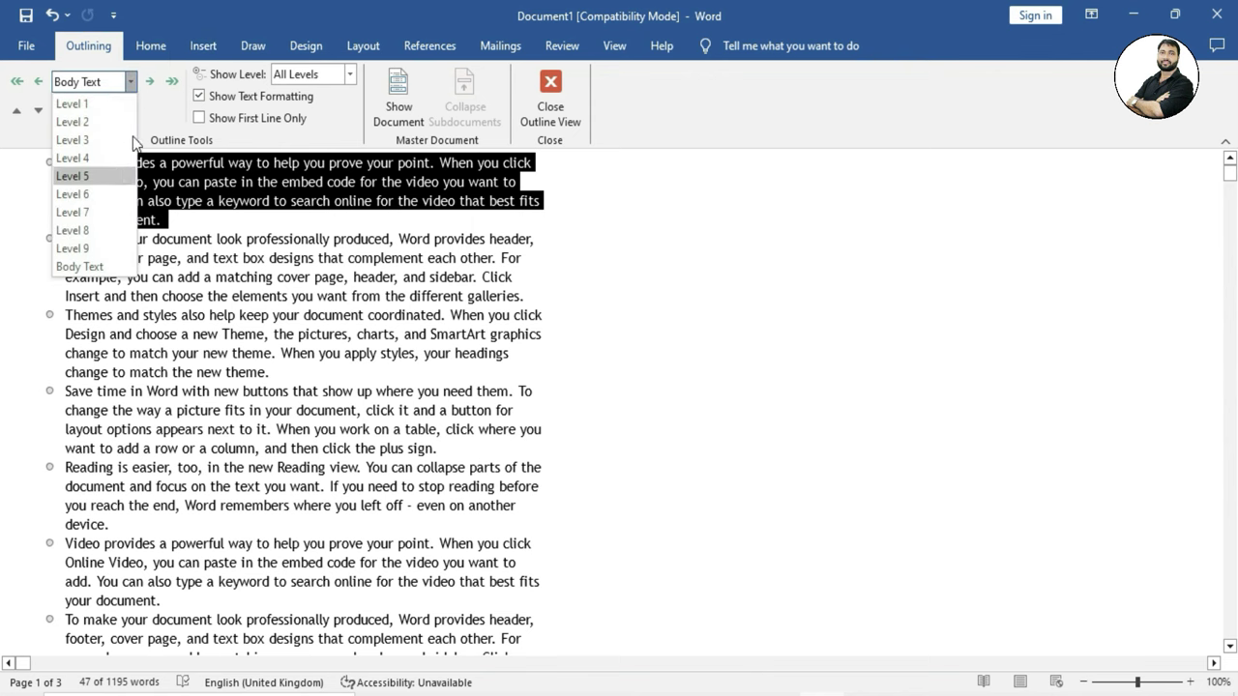
pyautogui.click(155, 116)
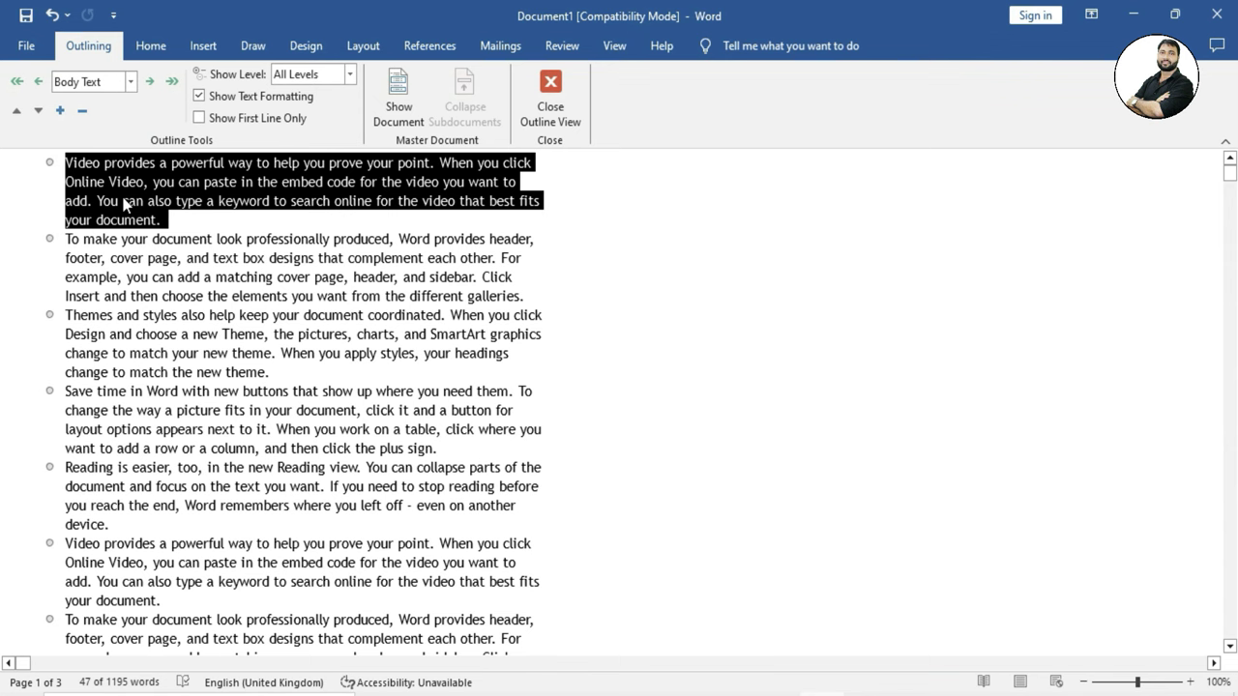
pyautogui.moveTo(66, 161); pyautogui.dragTo(166, 220)
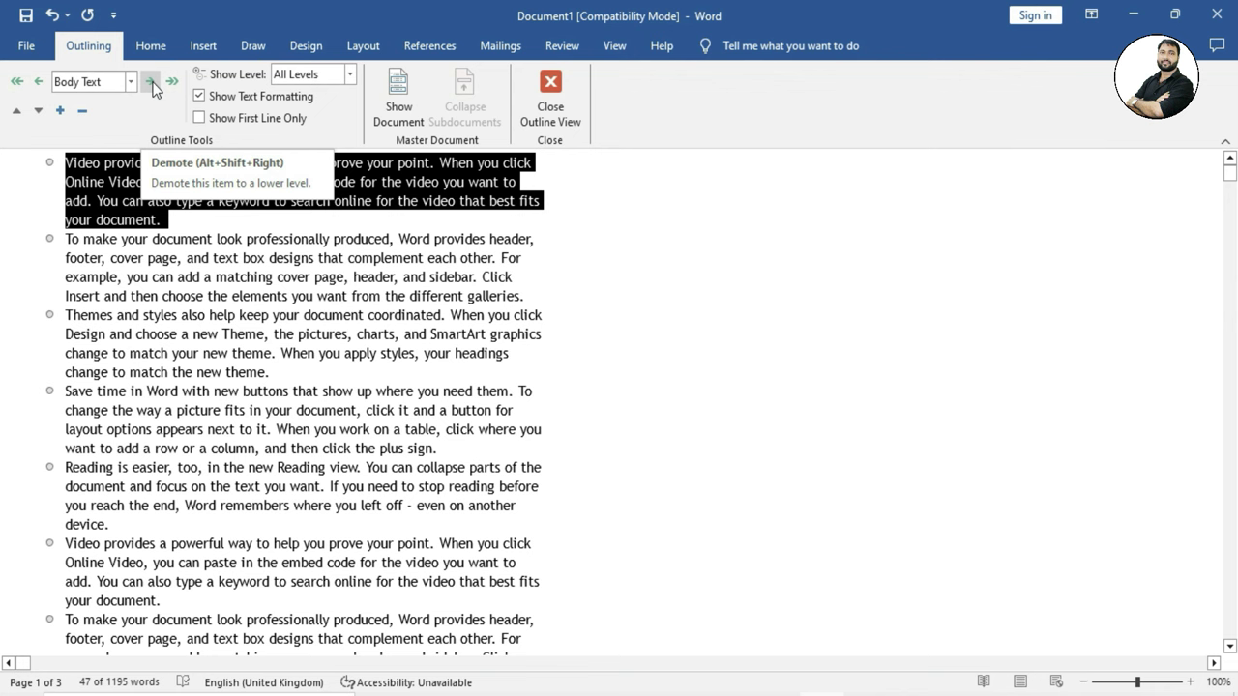
pyautogui.click(151, 83)
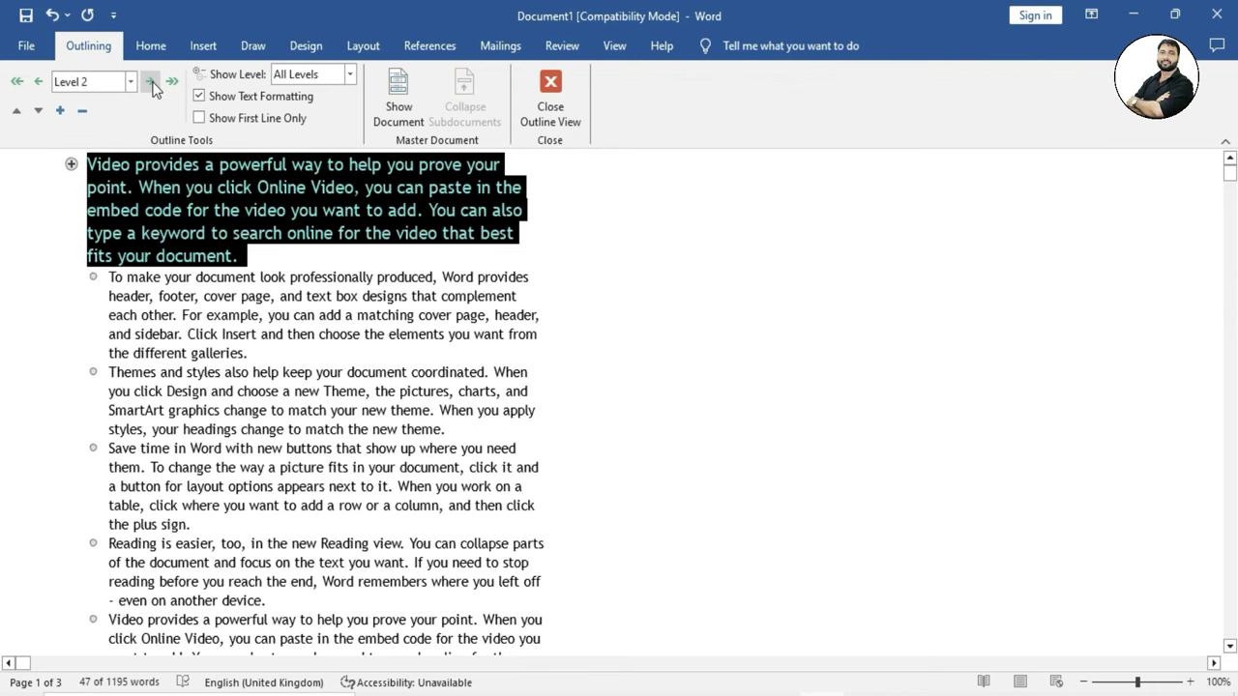
pyautogui.click(188, 333)
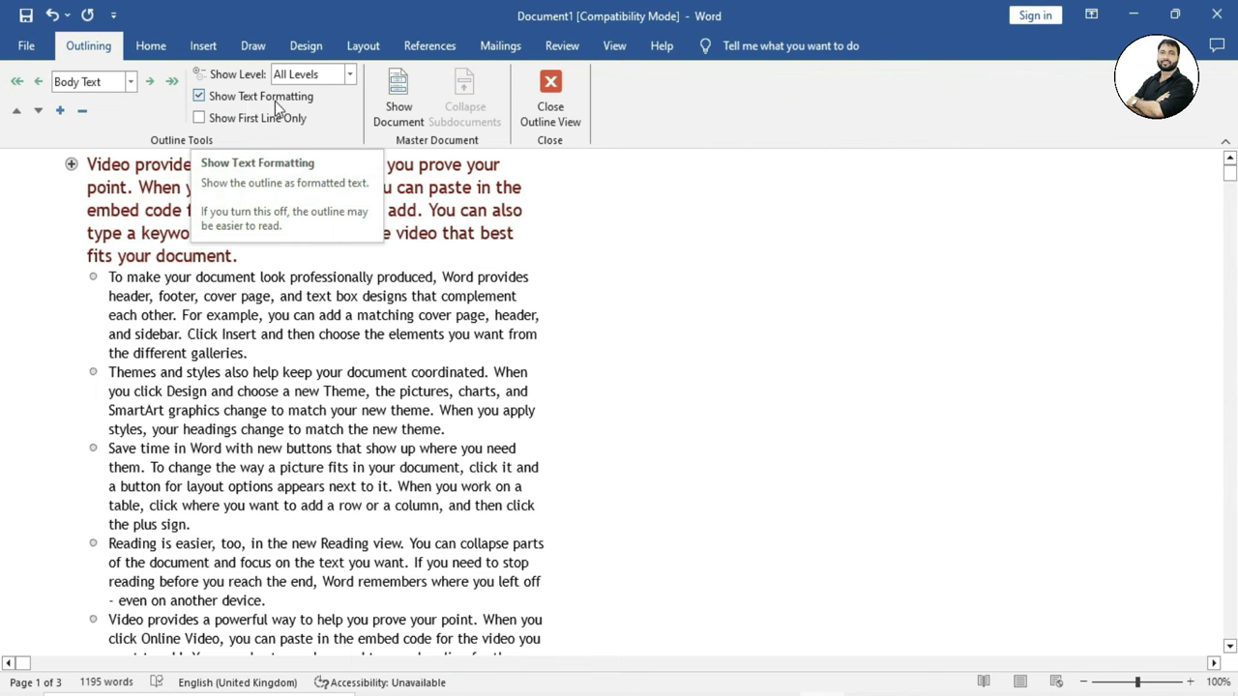
pyautogui.click(199, 96)
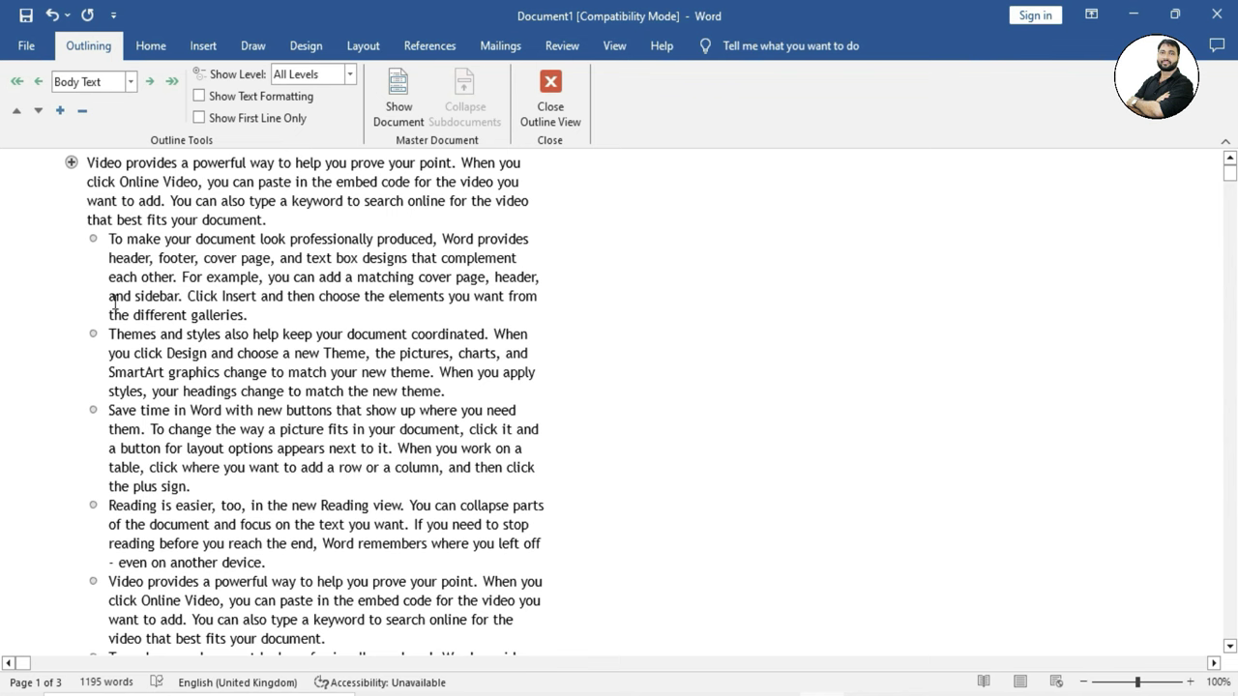
# - Try promoting and demoting the 'Themes and styles' paragraph, finally leaving it at Level 3
pyautogui.moveTo(109, 334)
pyautogui.mouseDown()
pyautogui.moveTo(284, 389)
pyautogui.moveTo(455, 396)
pyautogui.mouseUp()
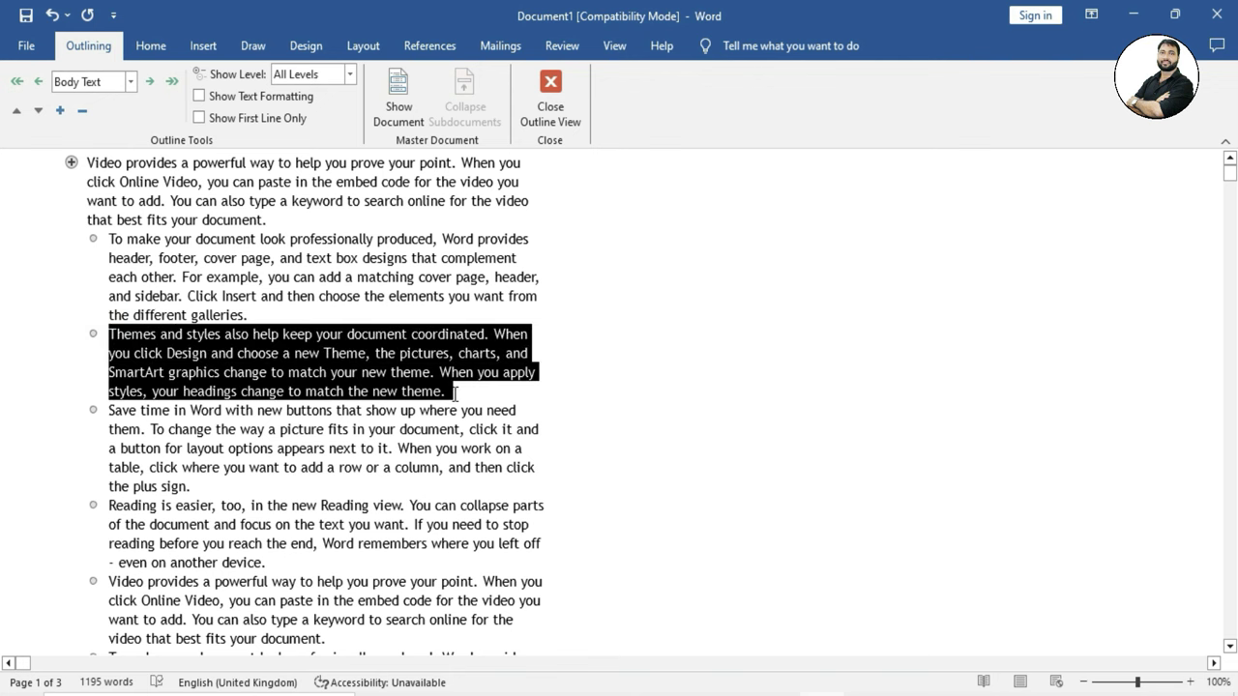
pyautogui.click(151, 84)
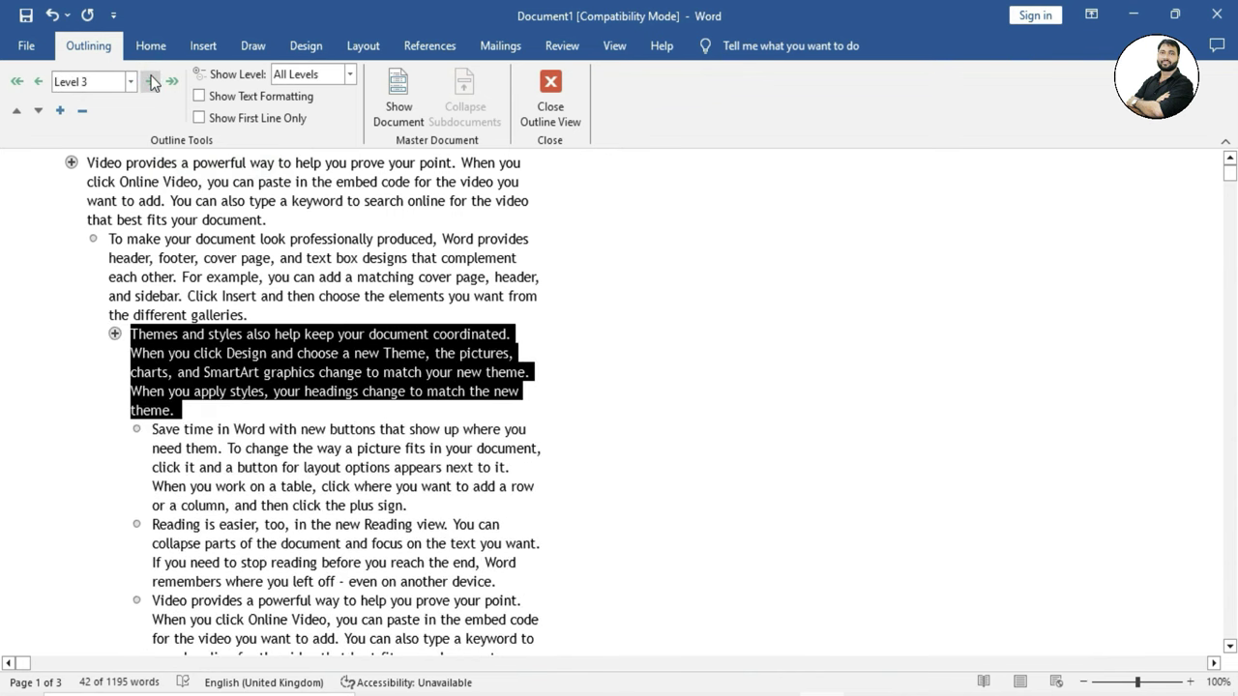
pyautogui.click(38, 85)
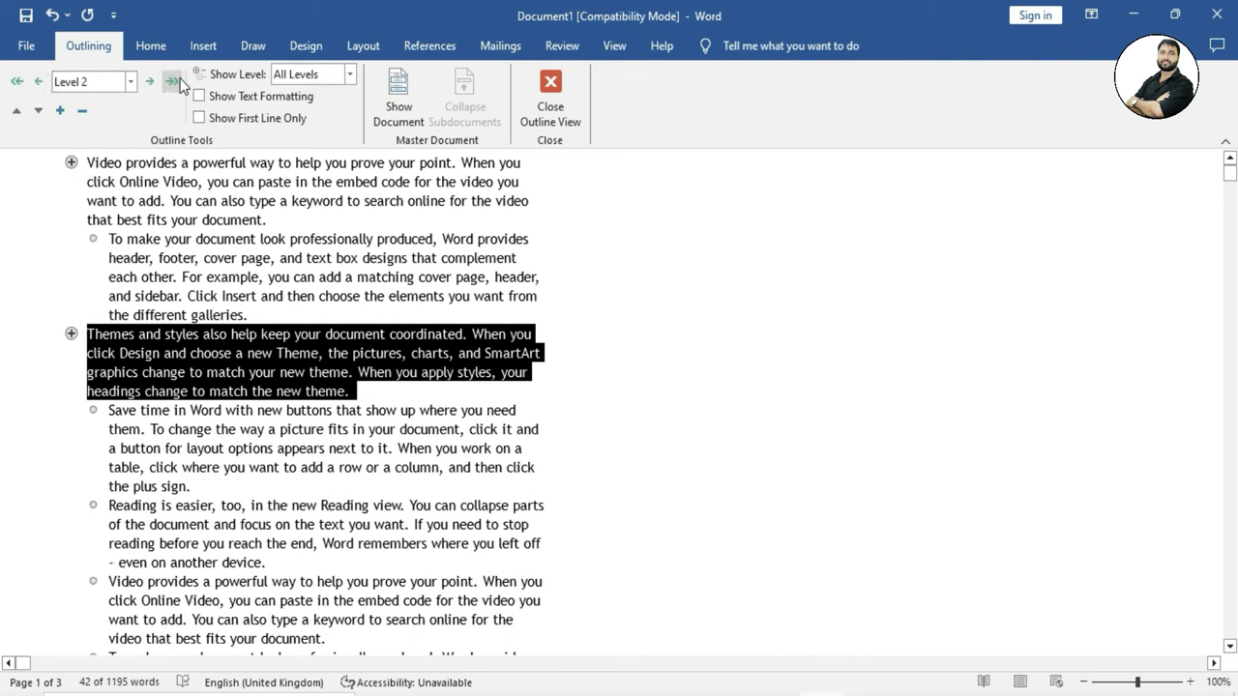
pyautogui.click(38, 84)
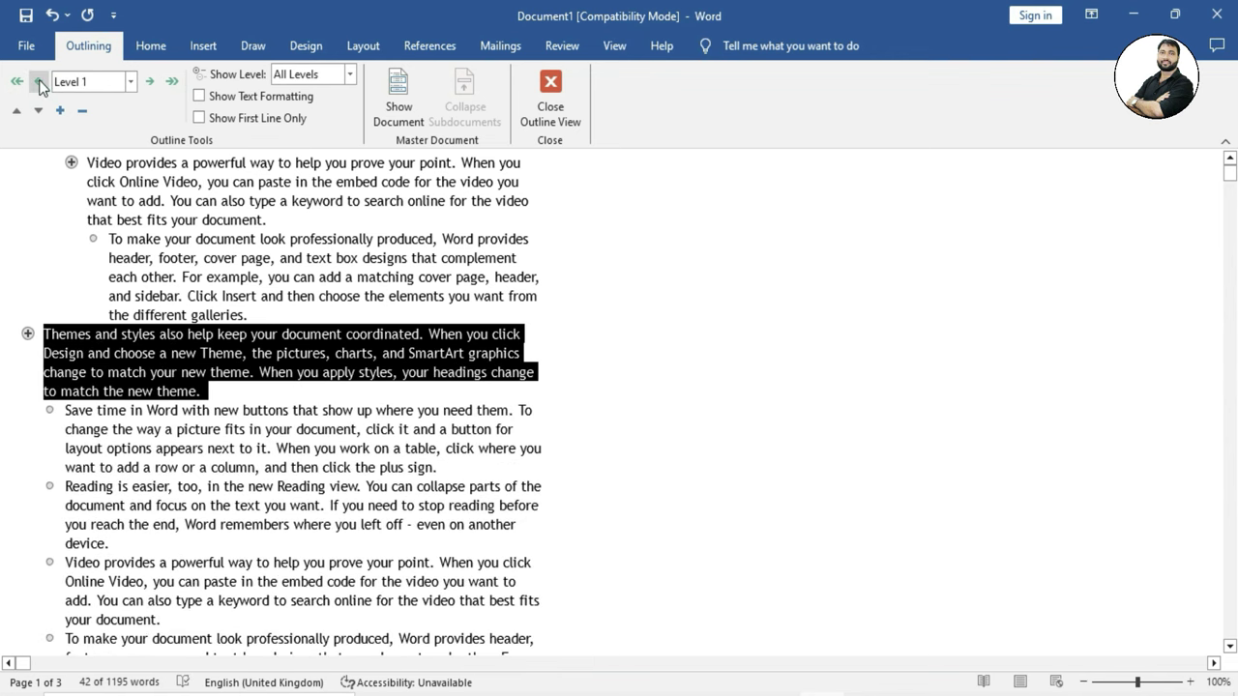
pyautogui.click(171, 83)
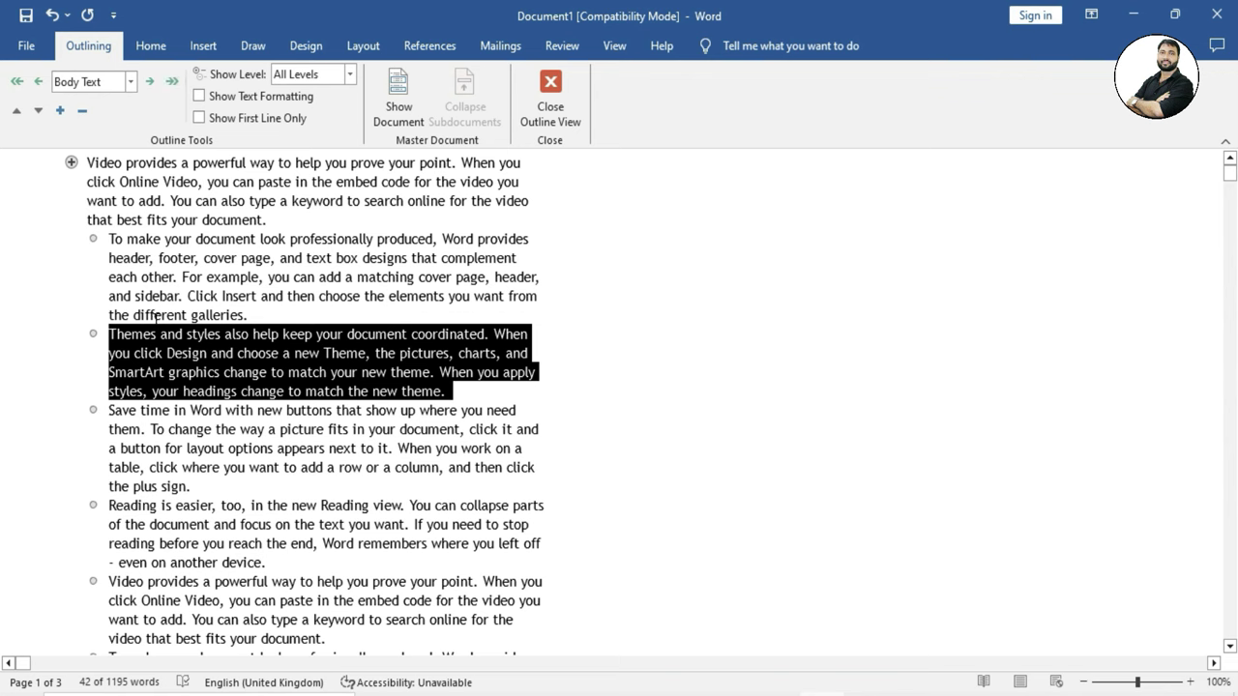
pyautogui.click(150, 85)
pyautogui.click(150, 85)
pyautogui.click(228, 368)
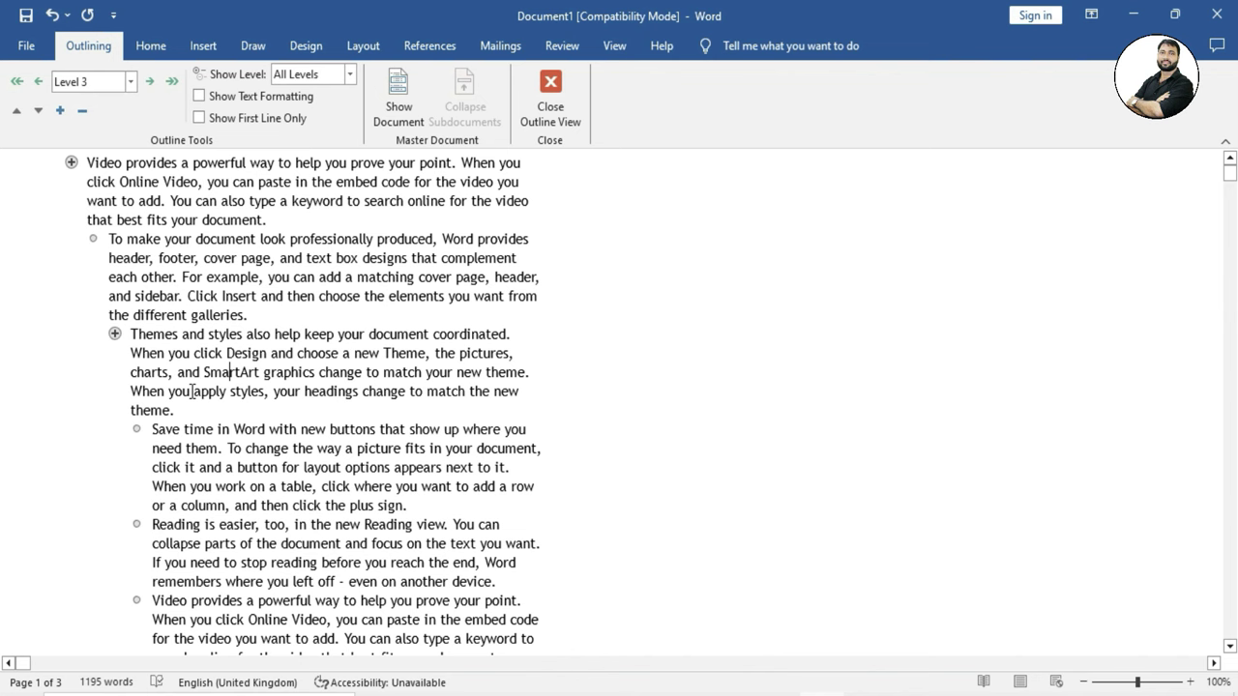
pyautogui.click(120, 179)
pyautogui.click(167, 352)
# - Set the outline's Show Level to Level 3
pyautogui.click(349, 74)
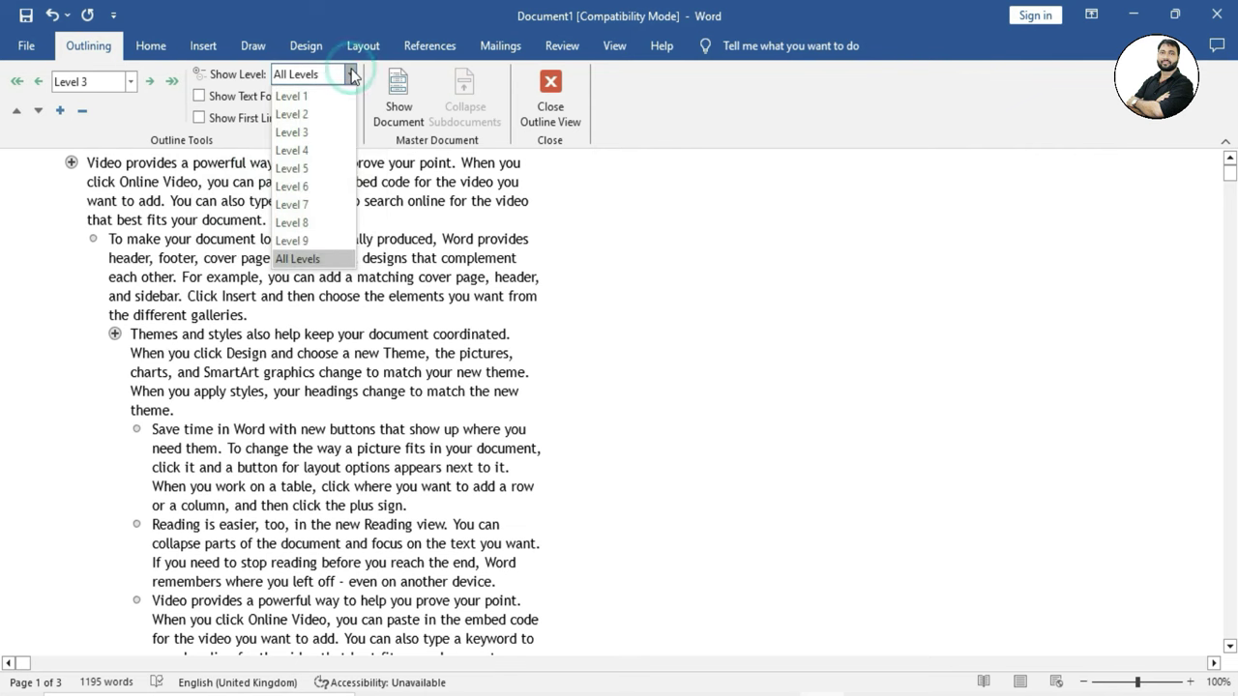
pyautogui.click(317, 114)
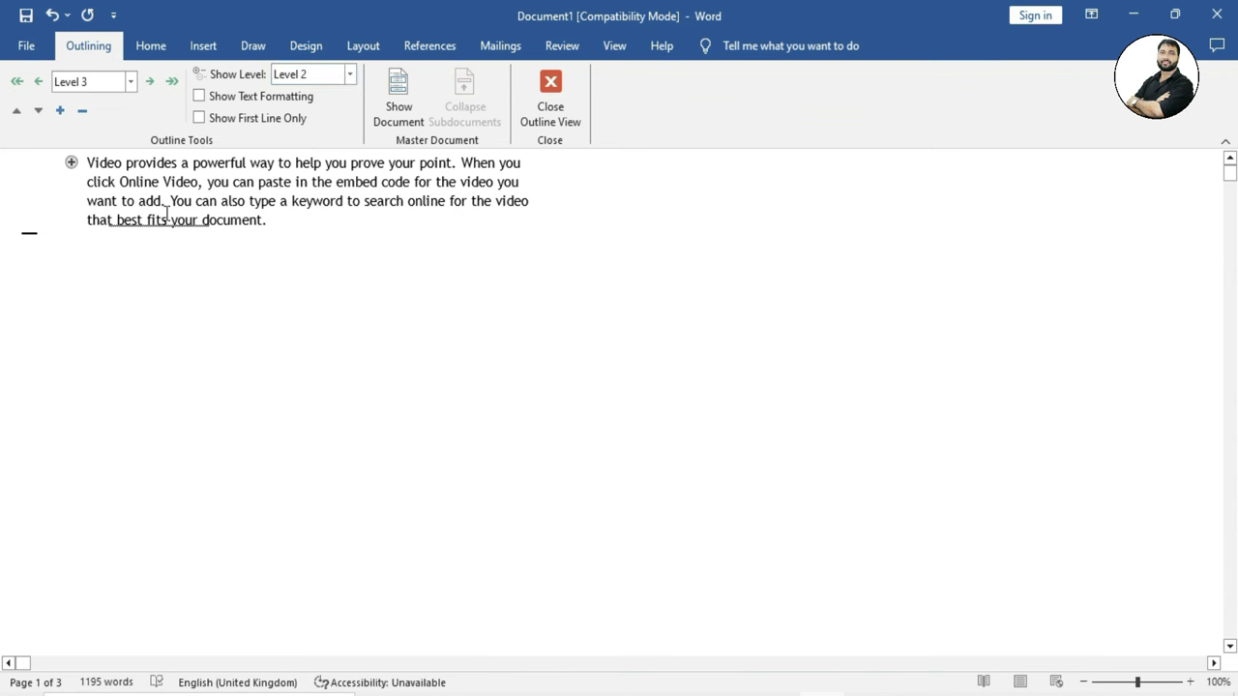
pyautogui.click(349, 74)
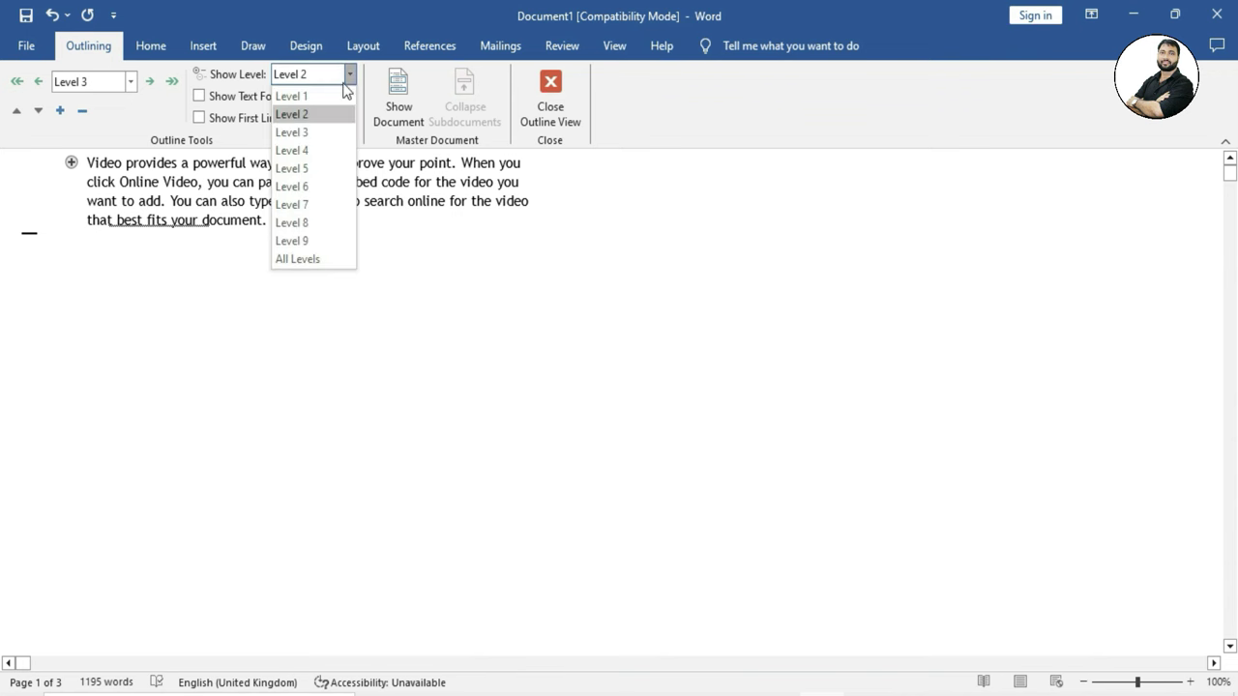
pyautogui.click(319, 132)
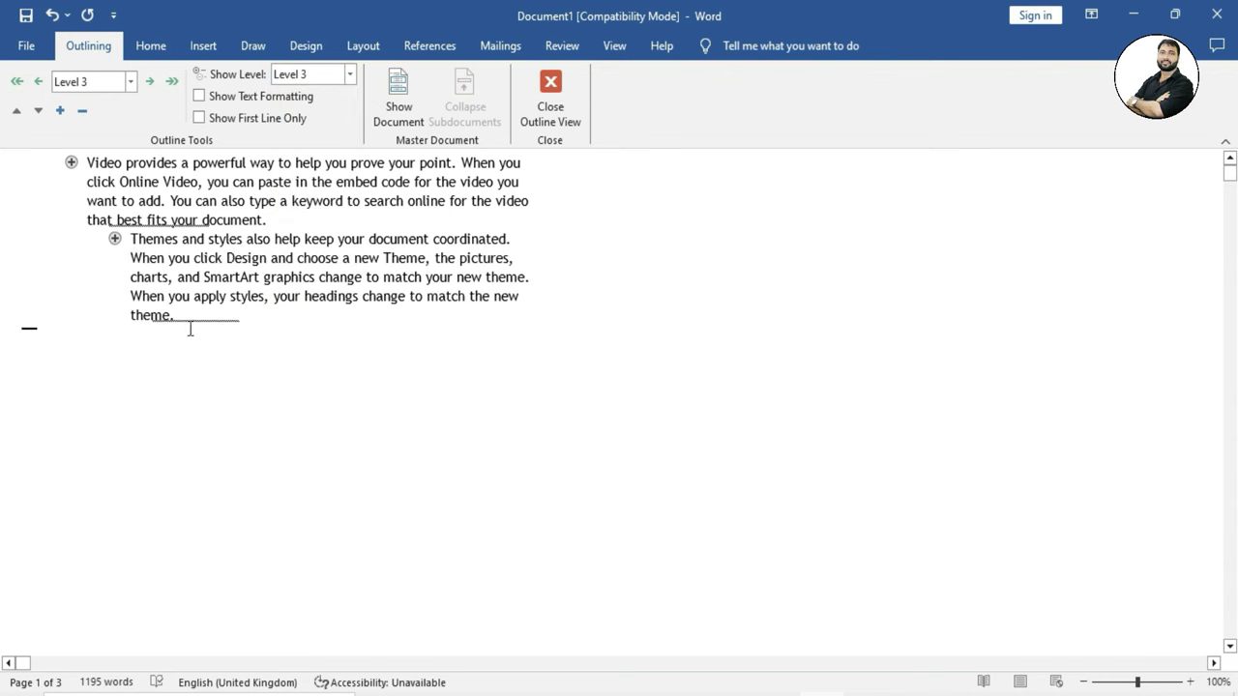
# - Expand the first 'Video provides' heading to reveal its level-3 sub-paragraphs
pyautogui.click(62, 111)
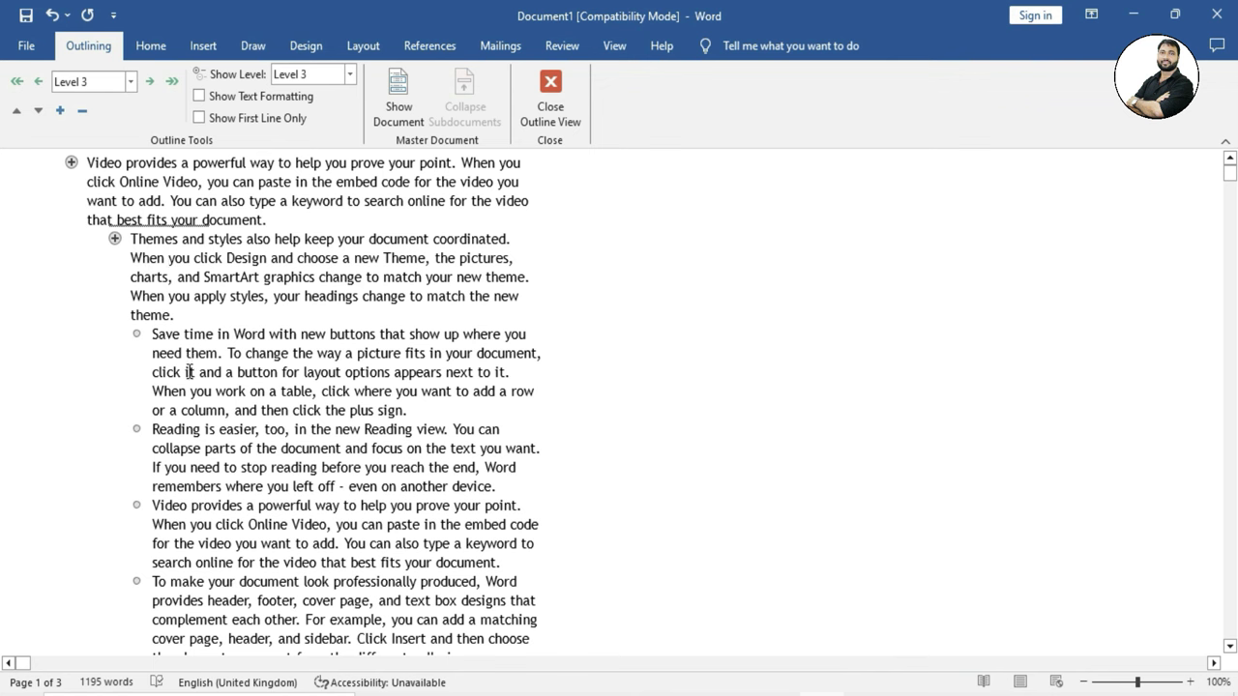
pyautogui.scroll(-4, 190, 378)
pyautogui.scroll(4, 187, 379)
pyautogui.click(95, 164)
pyautogui.click(60, 110)
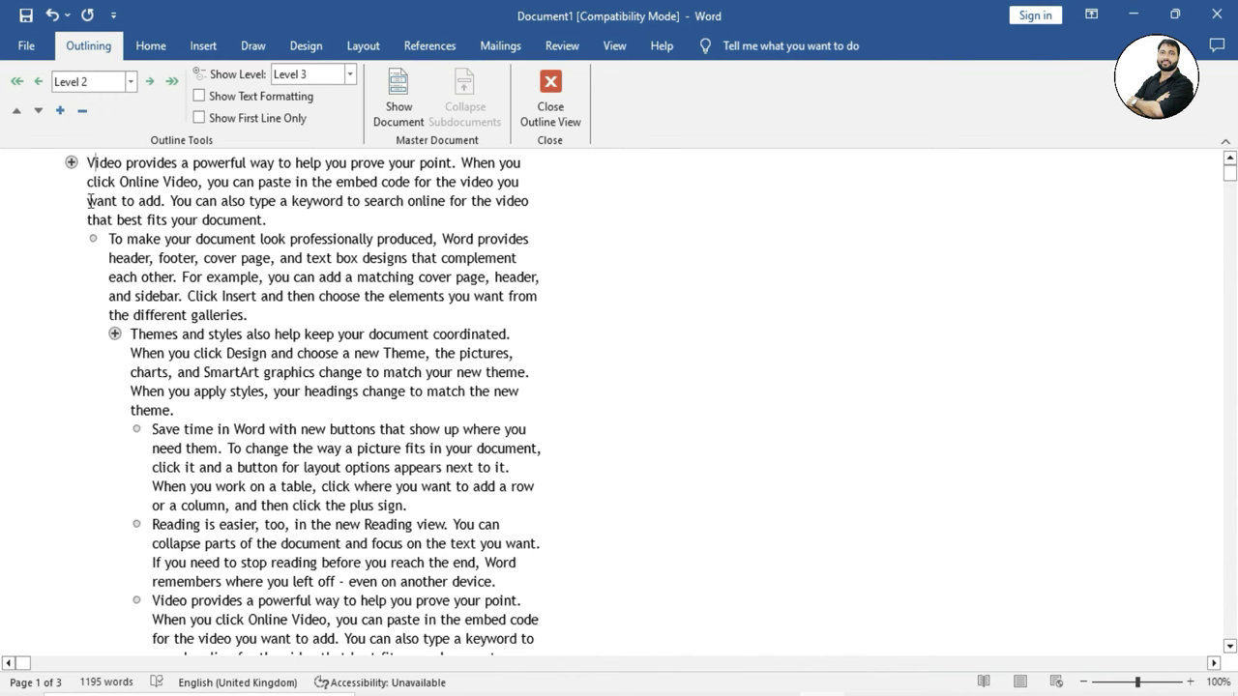
# - Collapse and re-expand the outline, placing the cursor in the 'Video provides' heading
pyautogui.click(83, 111)
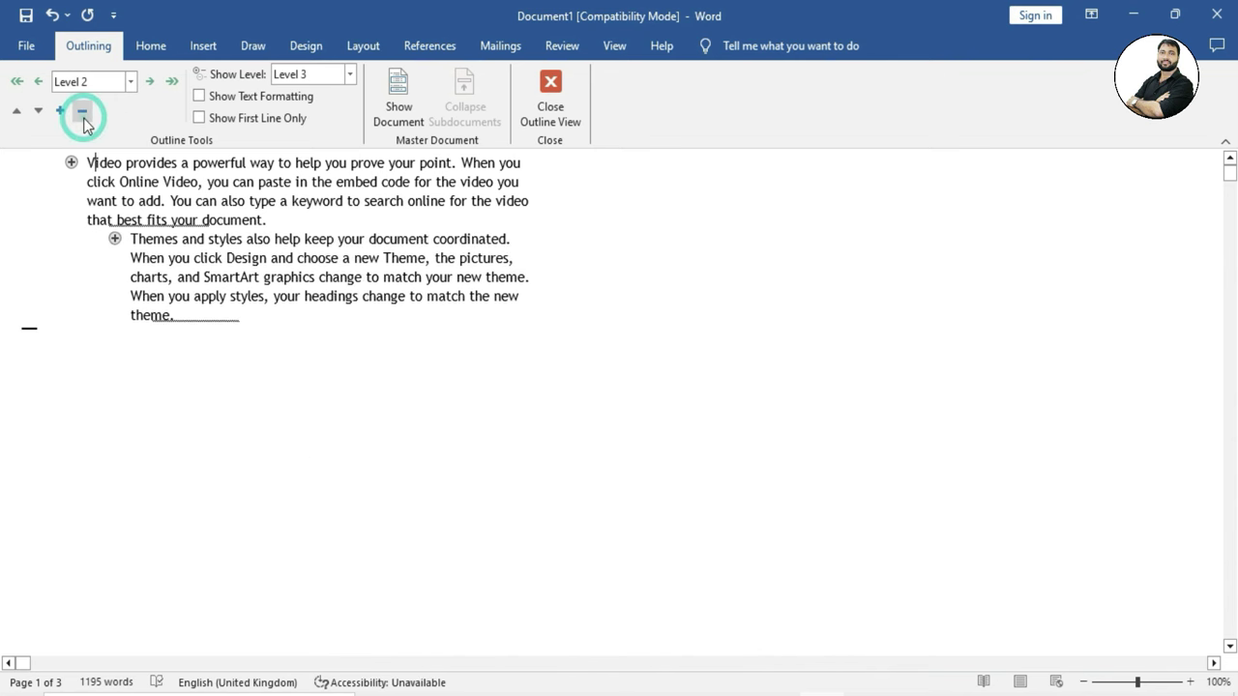
pyautogui.click(60, 110)
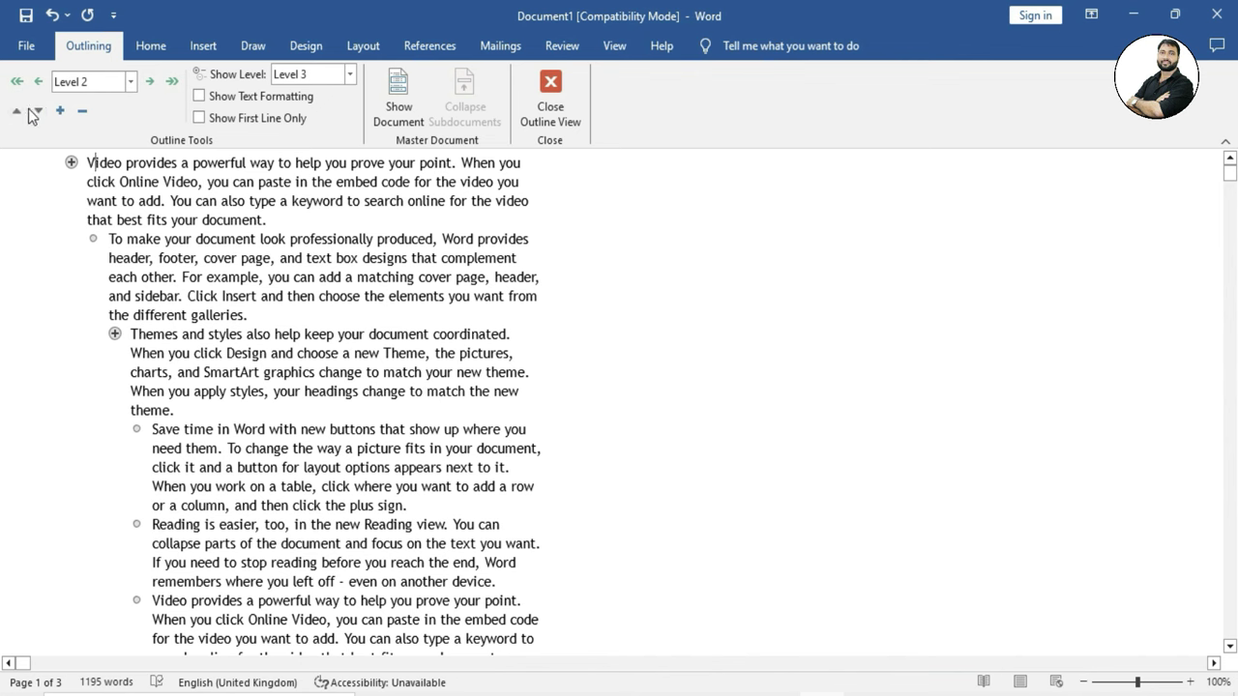
pyautogui.click(99, 161)
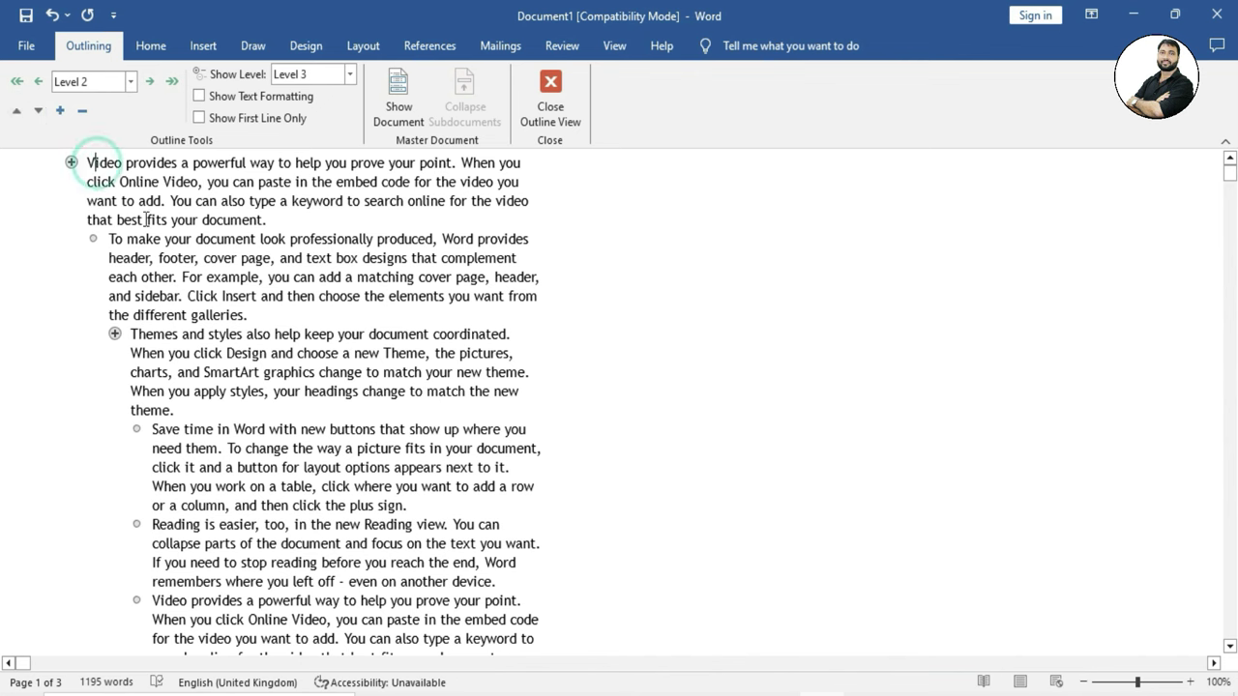
pyautogui.click(98, 164)
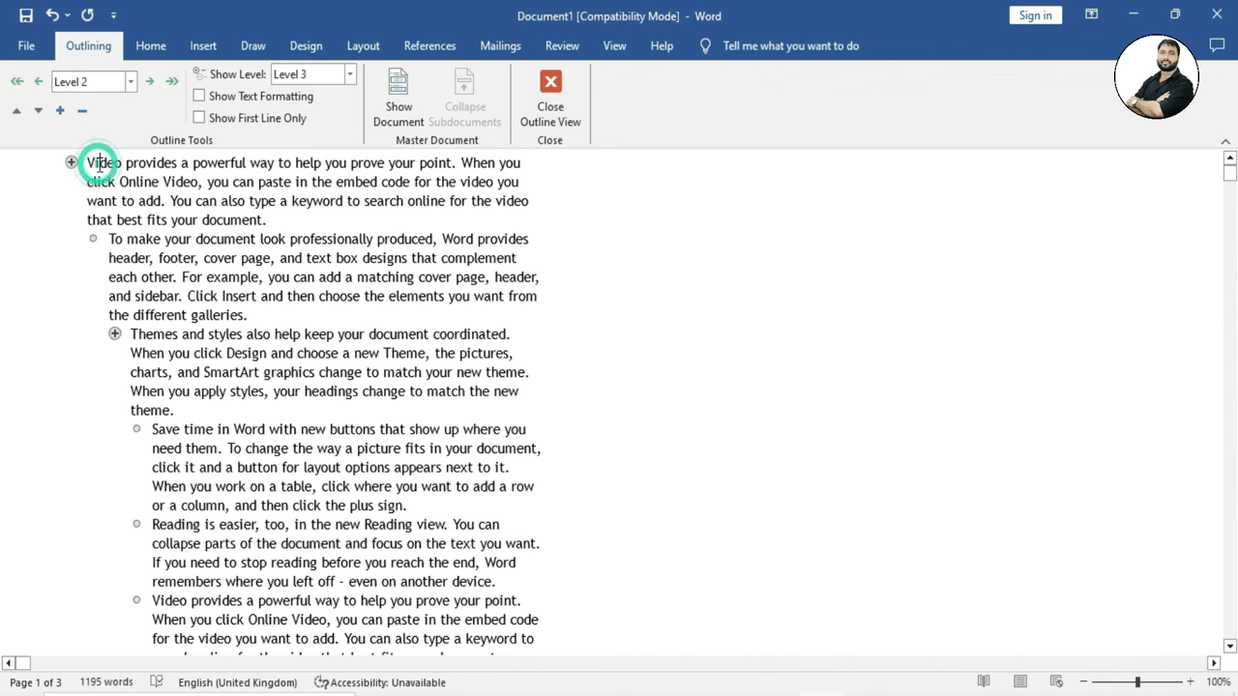
# - Move the 'Video provides' heading down two places, then back up to the top
pyautogui.click(38, 112)
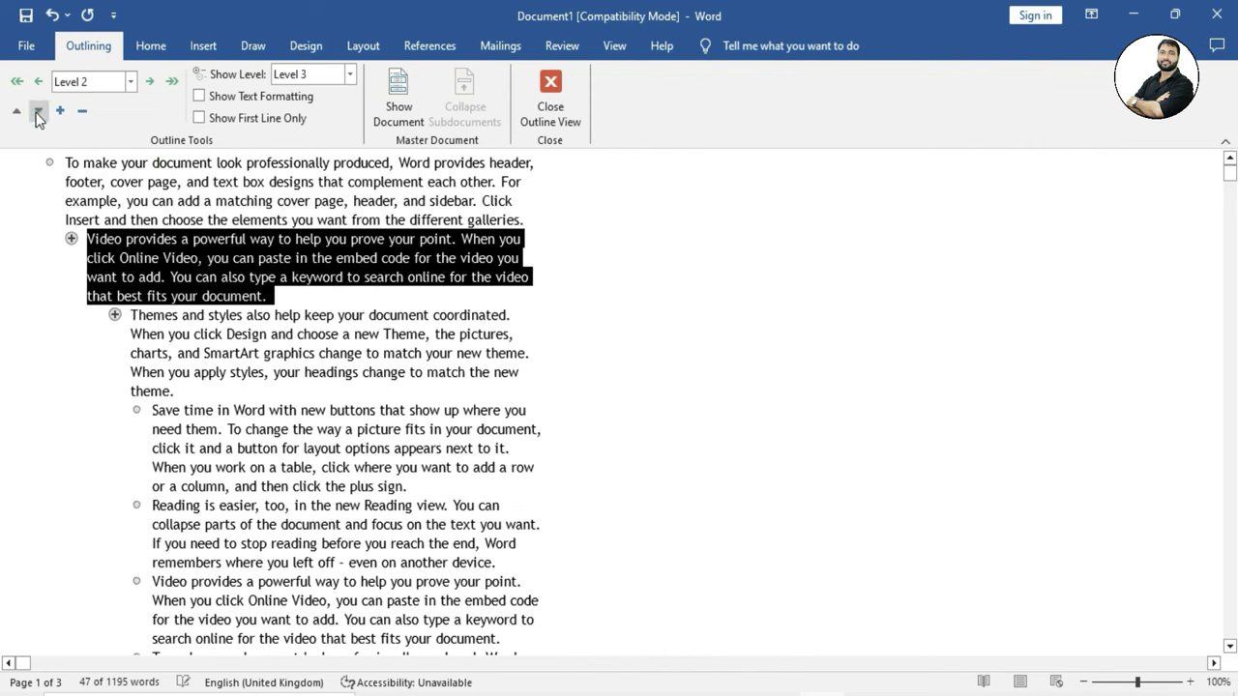
pyautogui.click(38, 112)
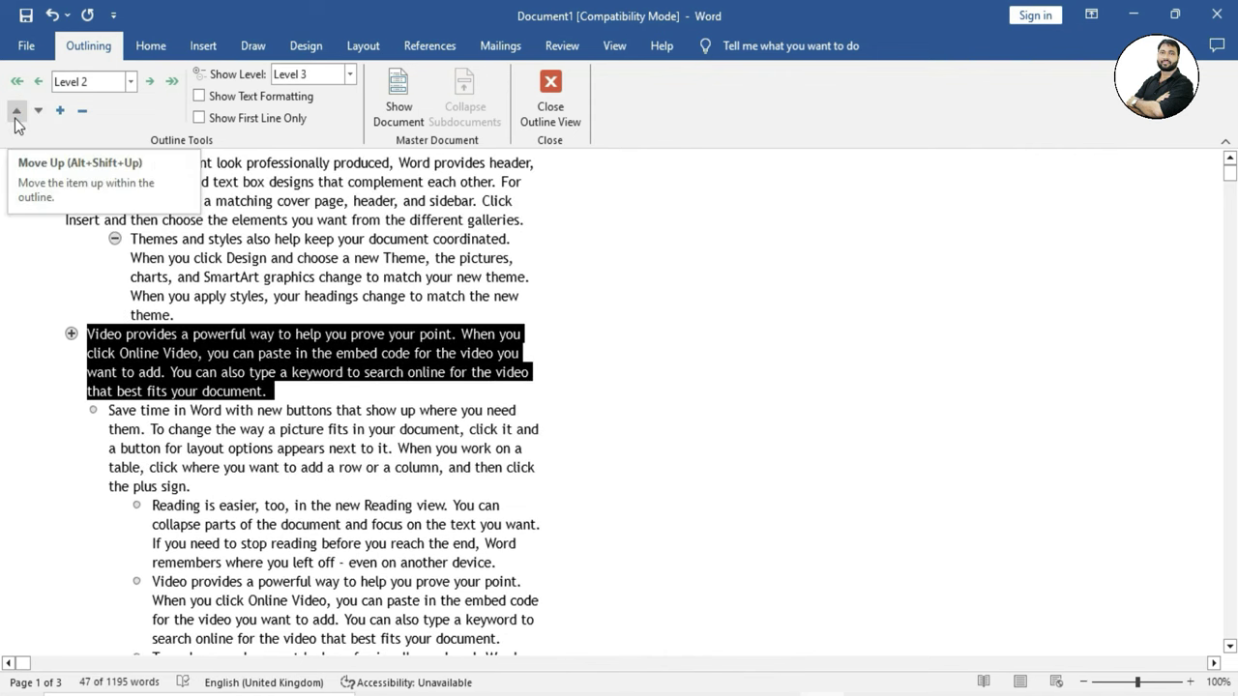
pyautogui.click(15, 113)
pyautogui.click(15, 113)
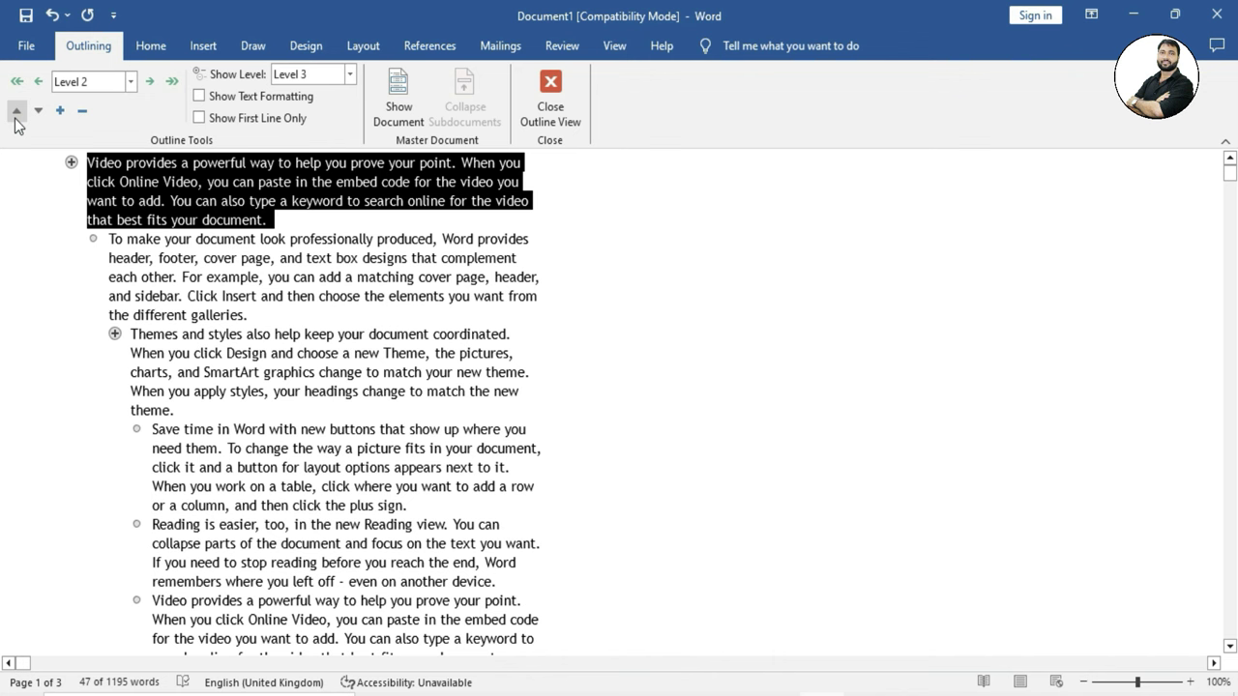
pyautogui.click(197, 275)
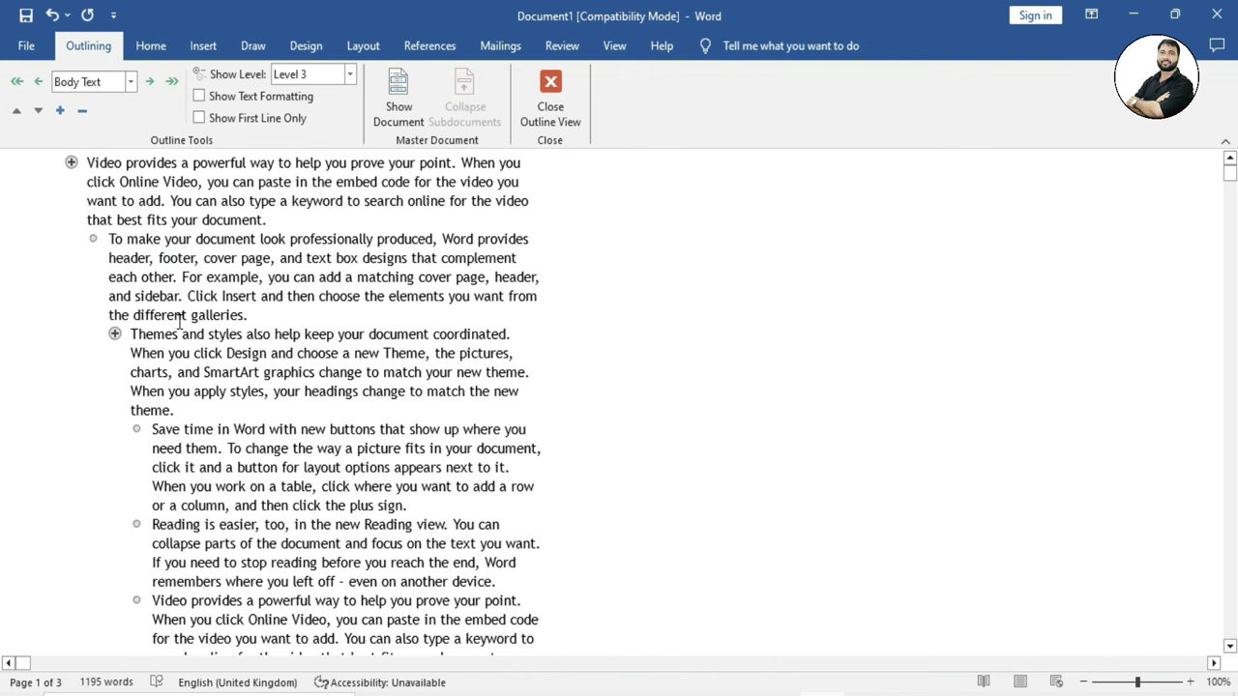
# - Turn Show Text Formatting back on and select lines of the 'Save time' paragraph
pyautogui.click(199, 97)
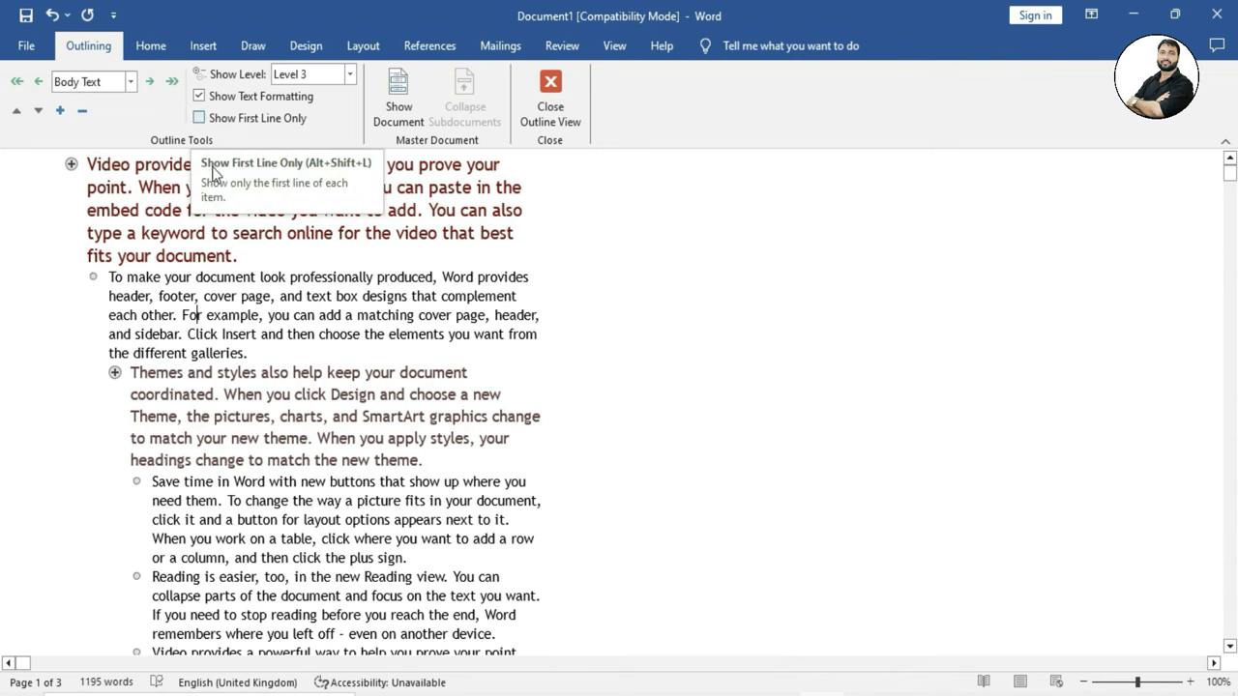
pyautogui.scroll(-1, 177, 377)
pyautogui.scroll(-1, 176, 377)
pyautogui.scroll(-1, 176, 378)
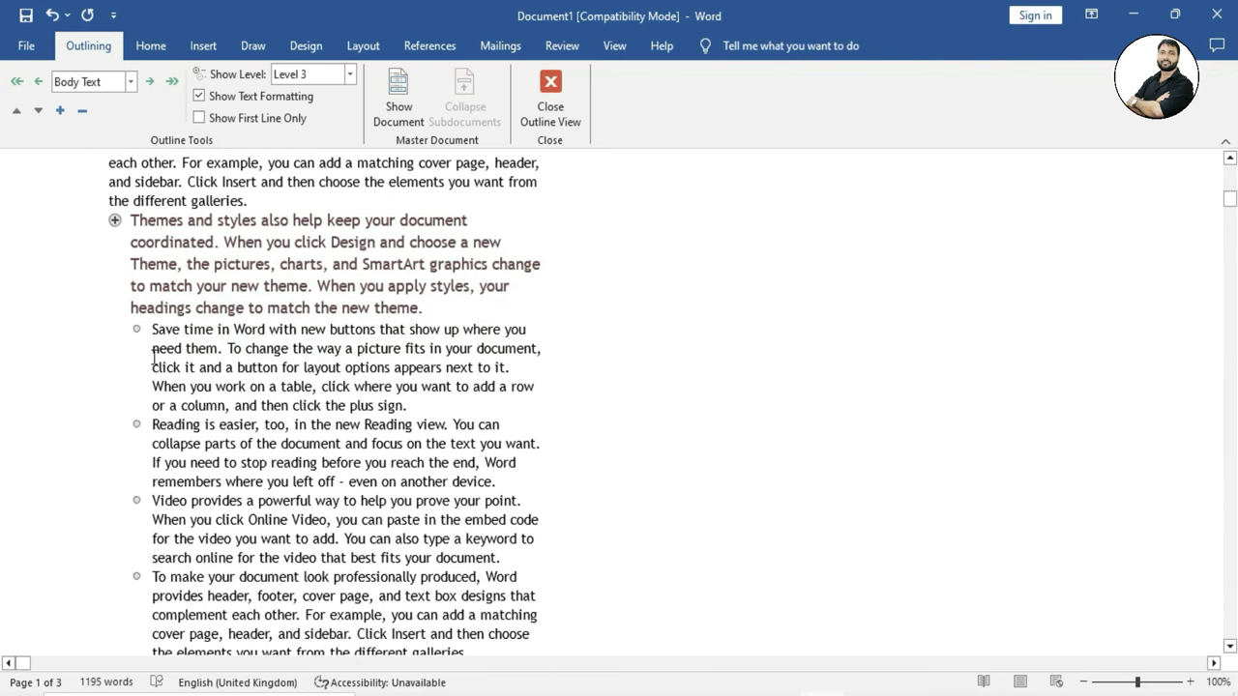
pyautogui.moveTo(152, 329); pyautogui.dragTo(400, 406)
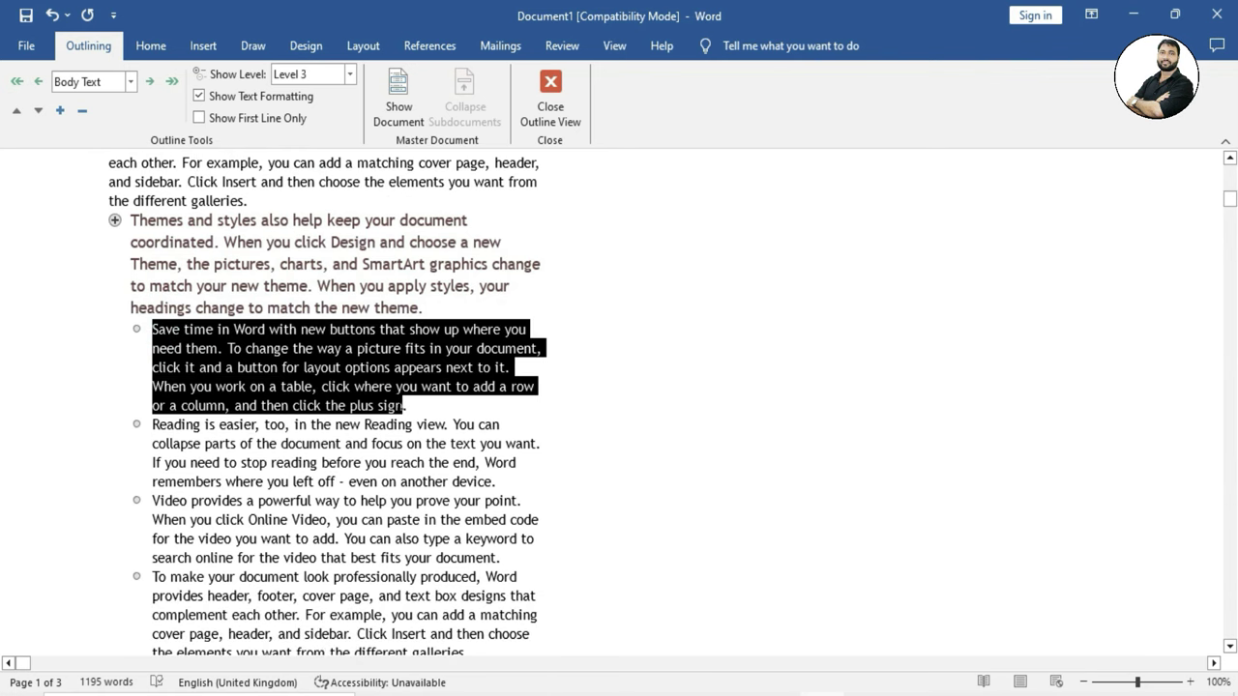
pyautogui.click(278, 387)
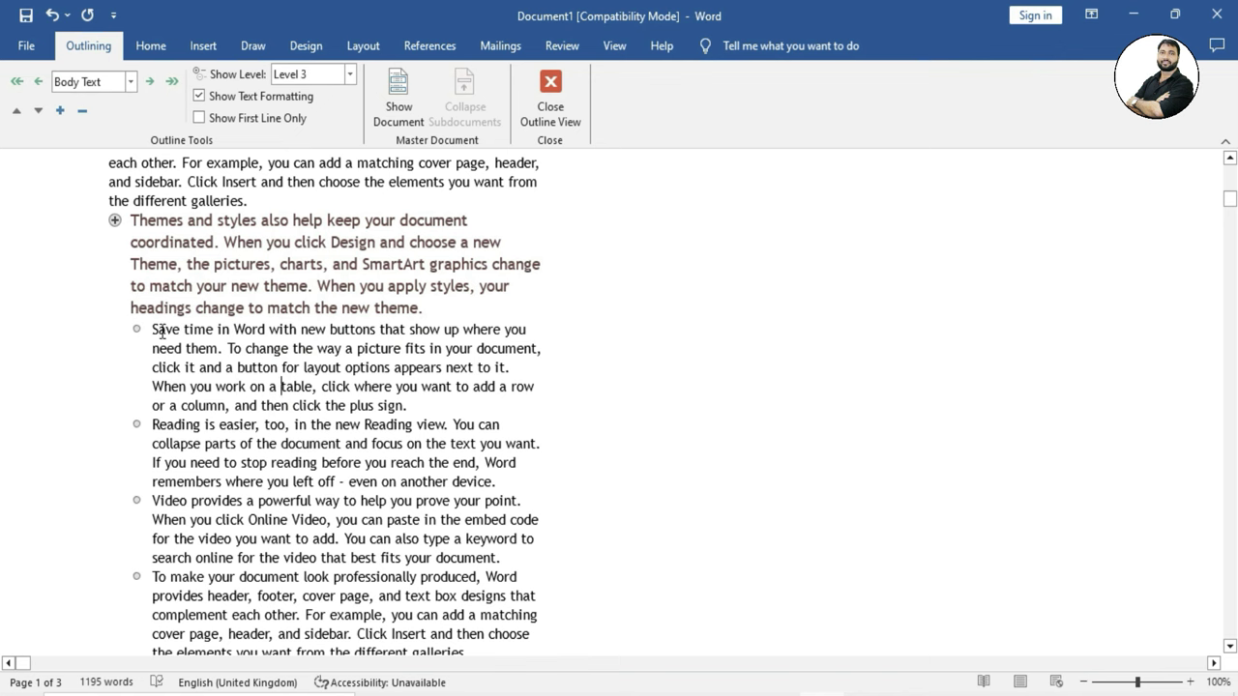
pyautogui.moveTo(152, 329); pyautogui.dragTo(527, 334)
pyautogui.click(266, 414)
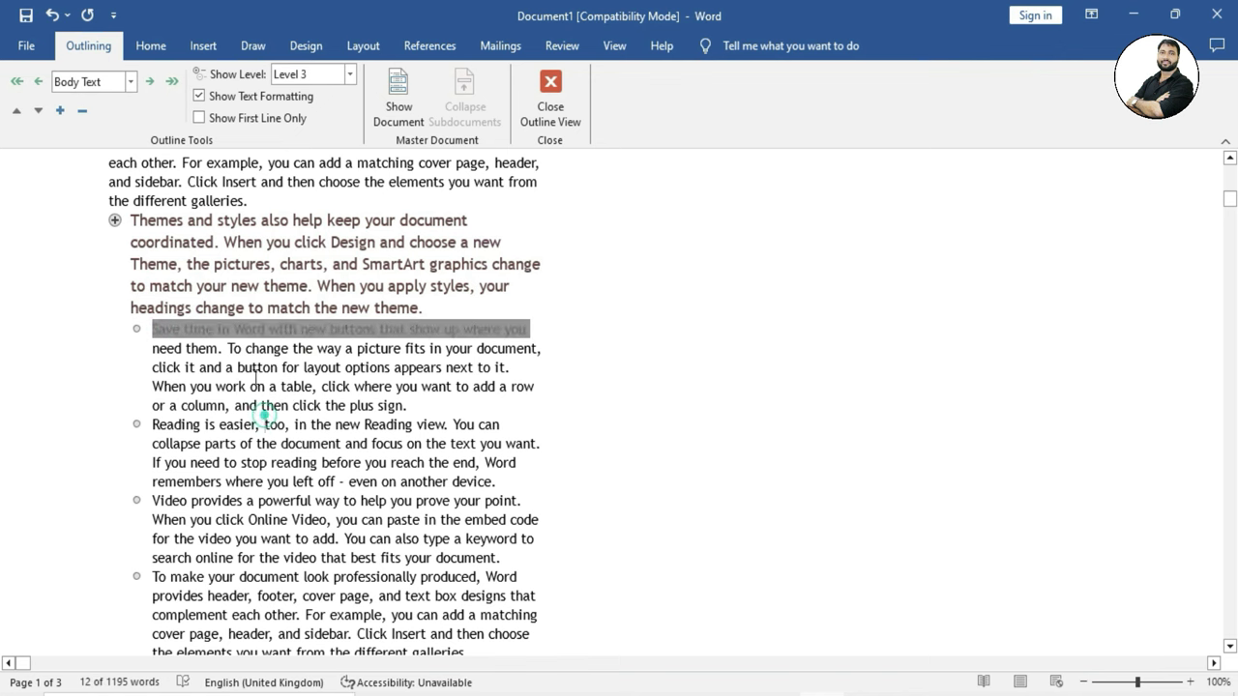
# - Turn on Show First Line Only, then turn it off again to show full paragraphs
pyautogui.click(199, 118)
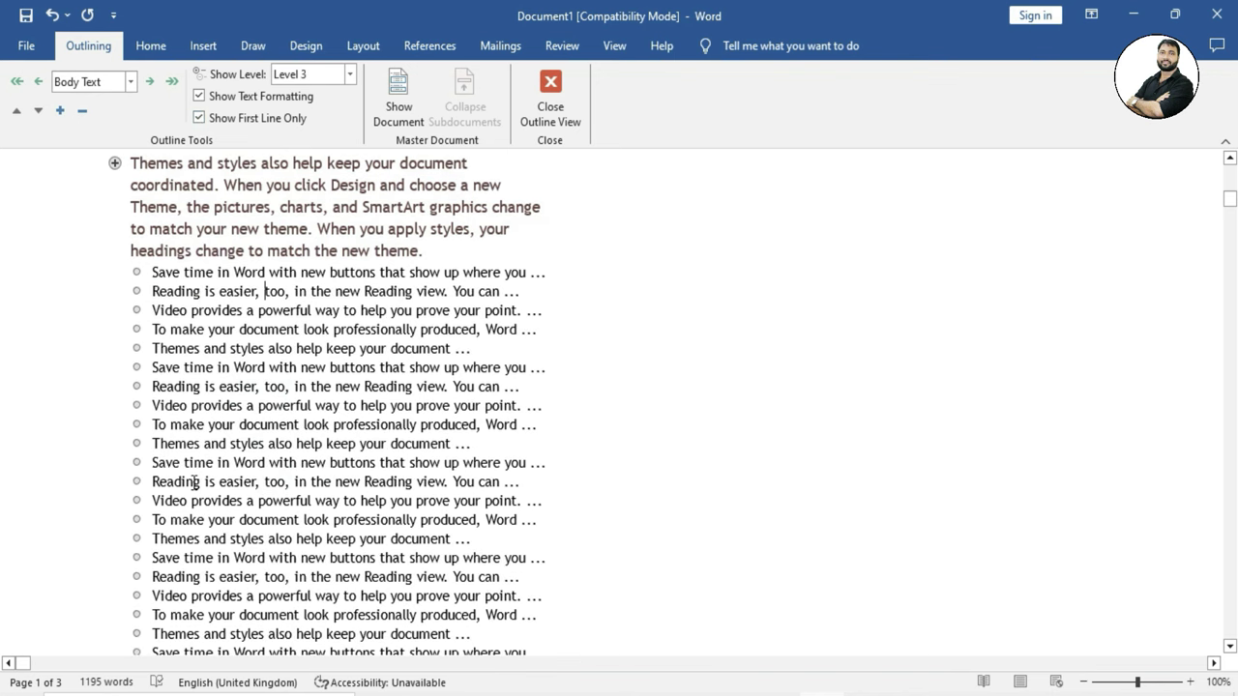
pyautogui.scroll(1, 194, 482)
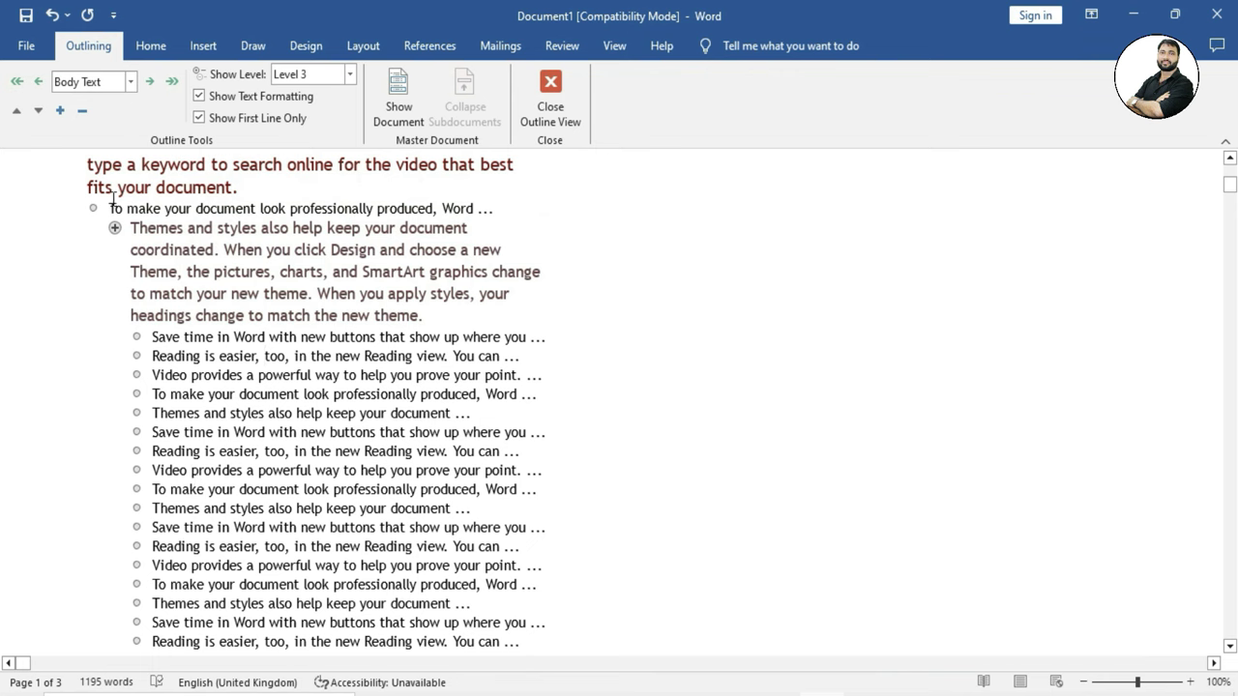
pyautogui.moveTo(109, 208); pyautogui.dragTo(475, 209)
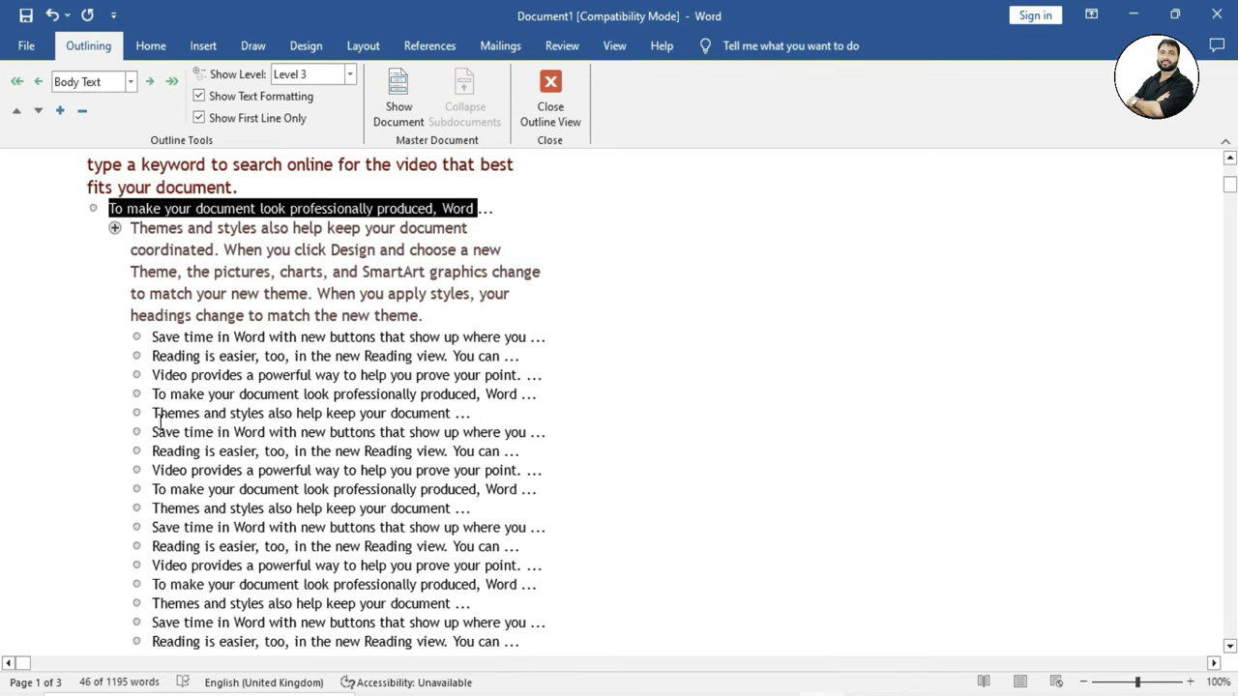
pyautogui.click(200, 118)
pyautogui.click(221, 433)
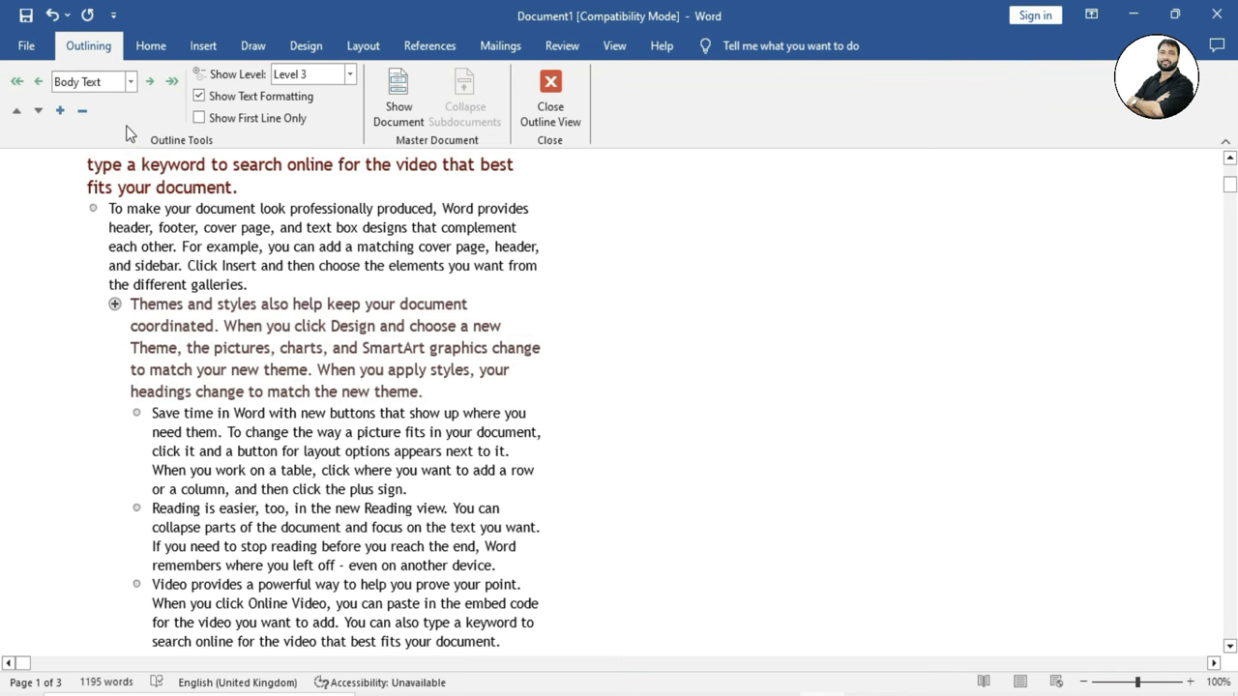
# - Insert the 'Microsoft' document from Documents as a subdocument via Show Document
pyautogui.click(400, 108)
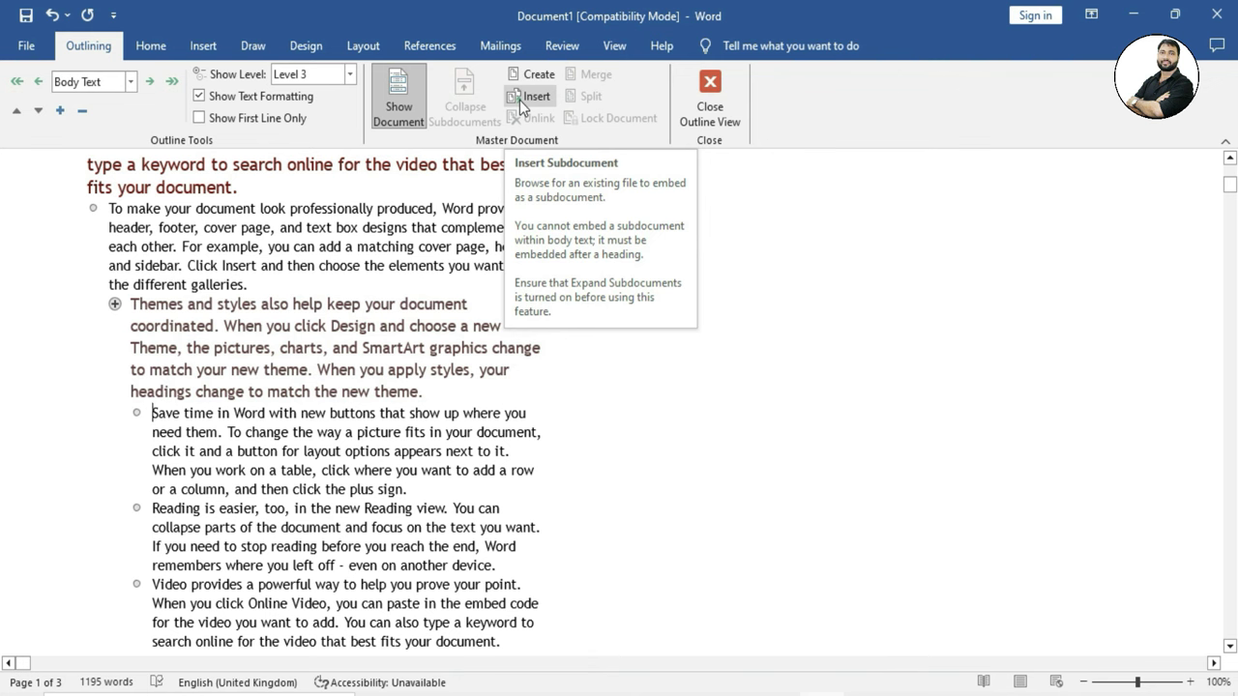
pyautogui.click(519, 99)
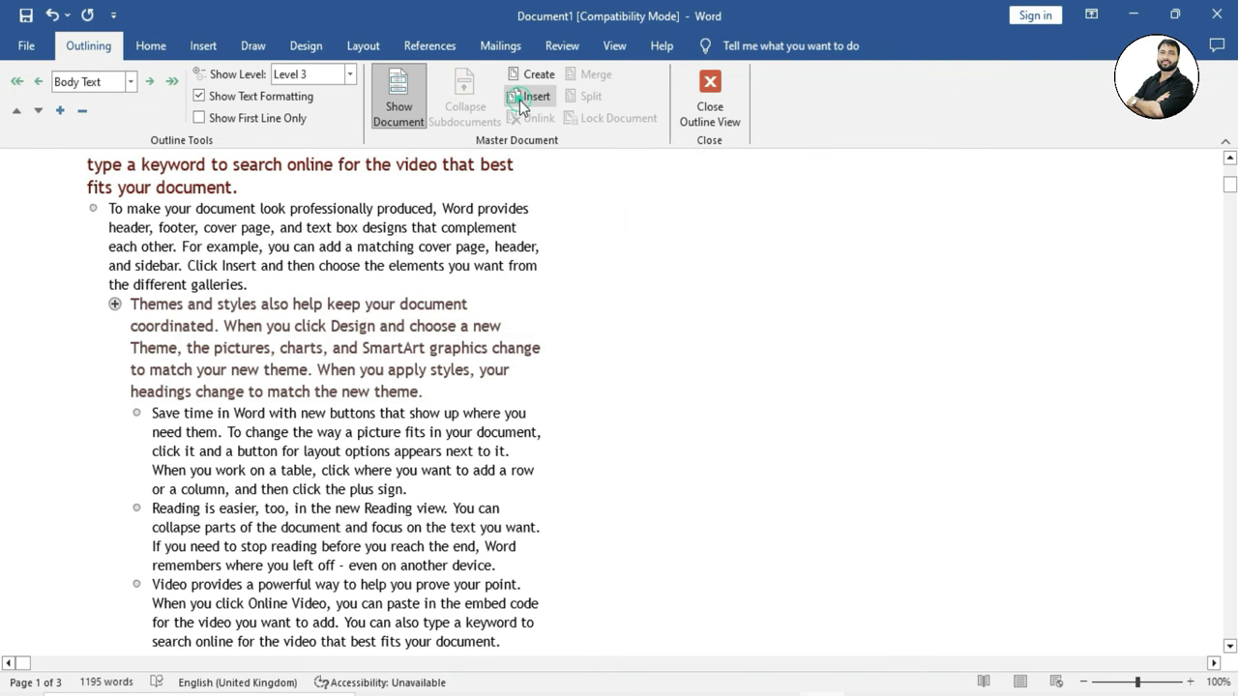
pyautogui.moveTo(390, 15); pyautogui.dragTo(636, 95)
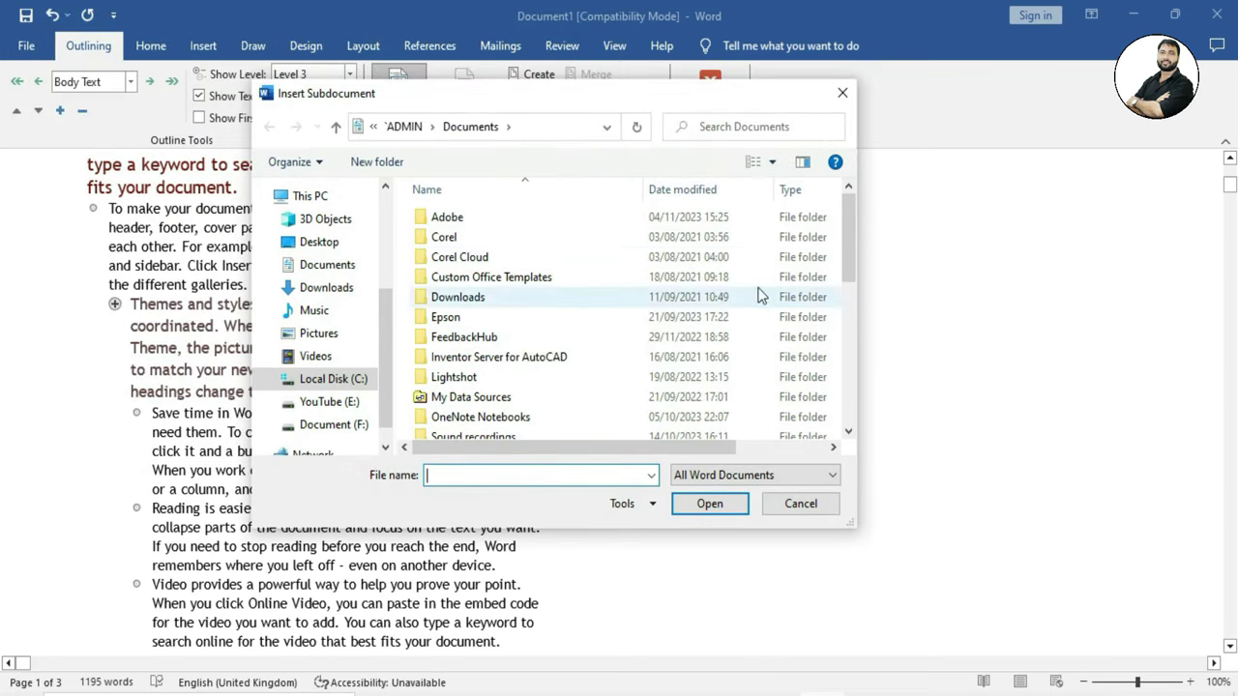
pyautogui.moveTo(844, 233); pyautogui.dragTo(853, 367)
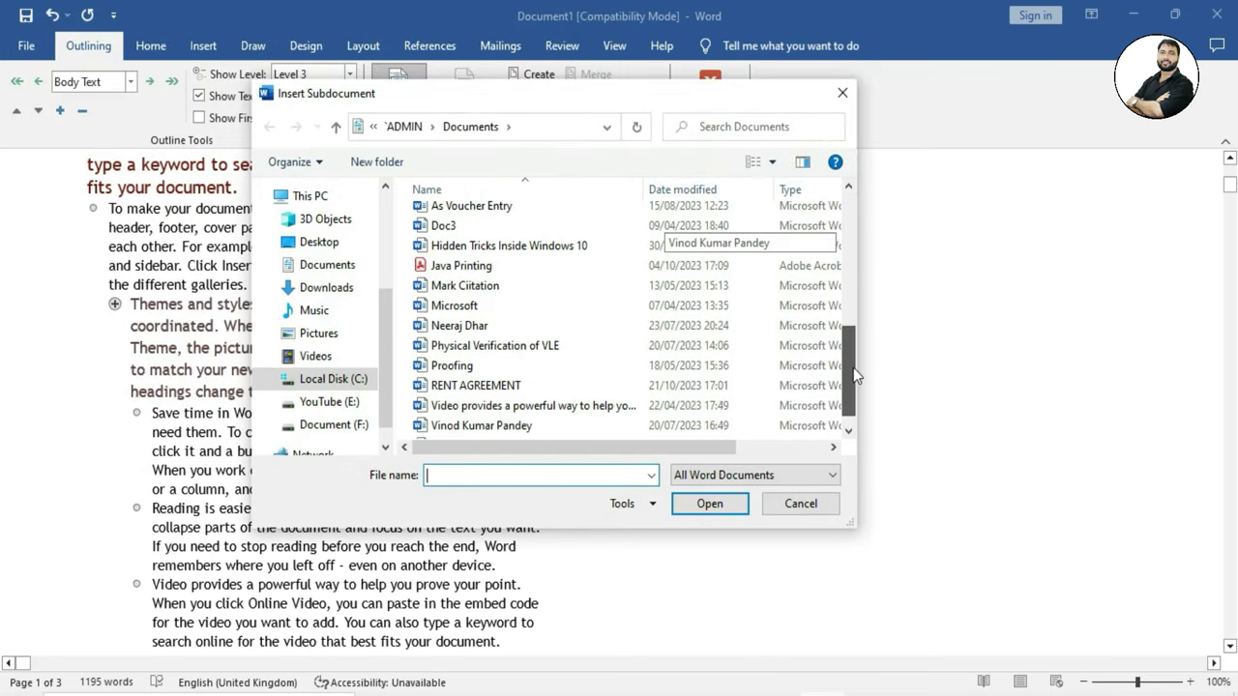
pyautogui.click(483, 304)
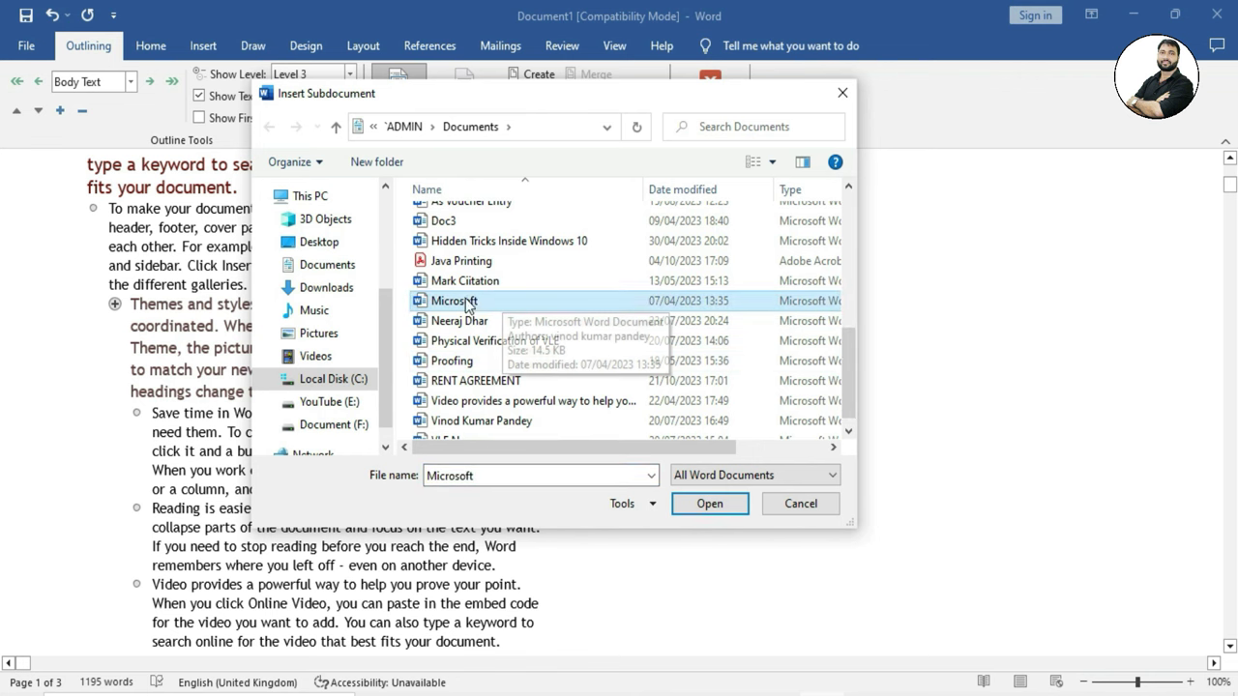
pyautogui.click(719, 508)
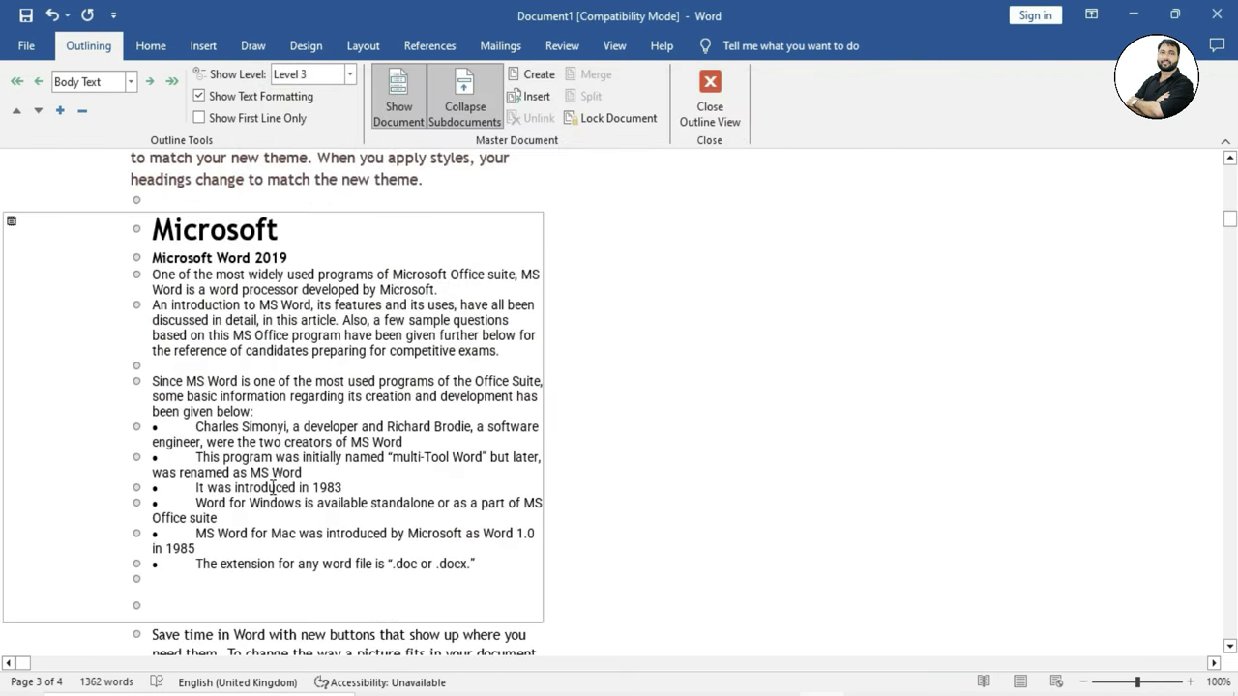
# - Collapse the Microsoft subdocument and agree to save master document Document1
pyautogui.scroll(2, 279, 516)
pyautogui.scroll(2, 279, 516)
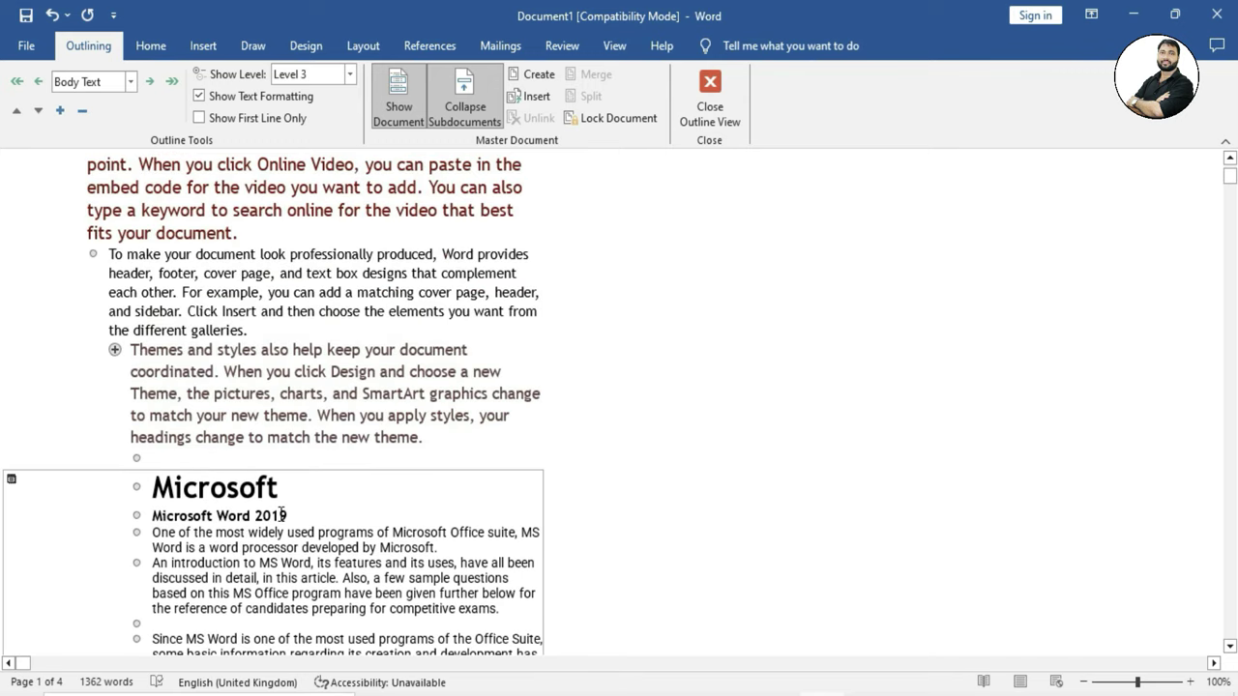
pyautogui.scroll(-1, 280, 515)
pyautogui.scroll(-2, 244, 483)
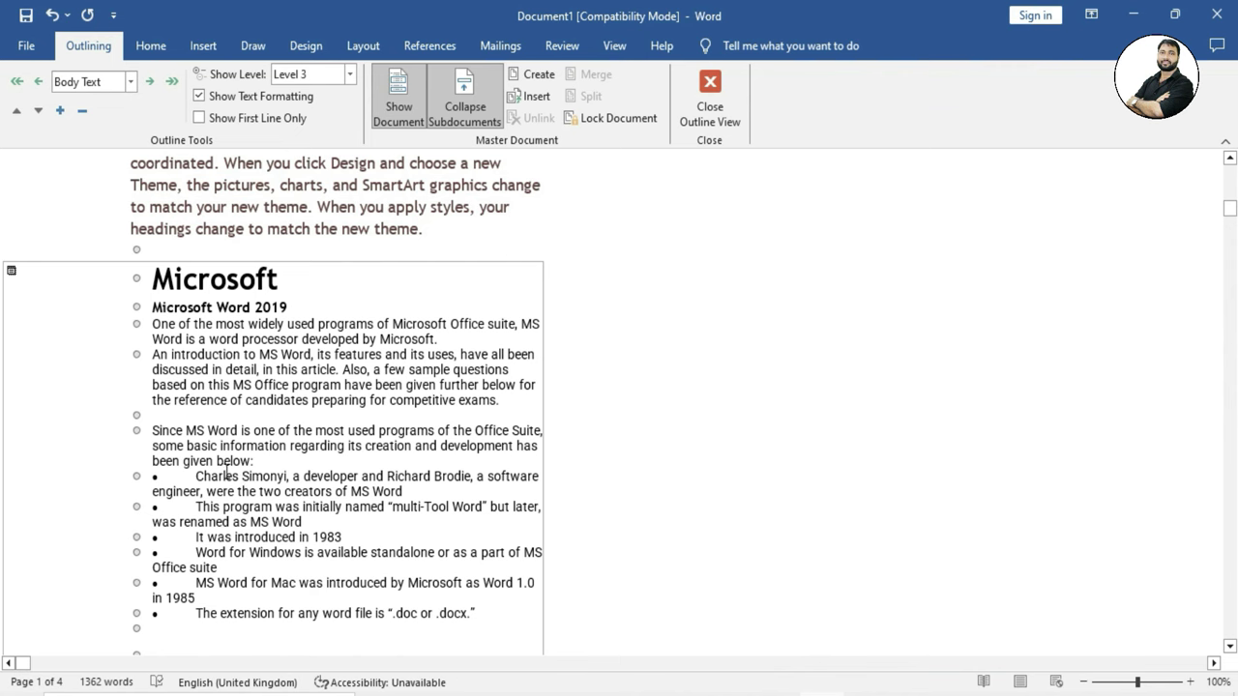
pyautogui.click(464, 97)
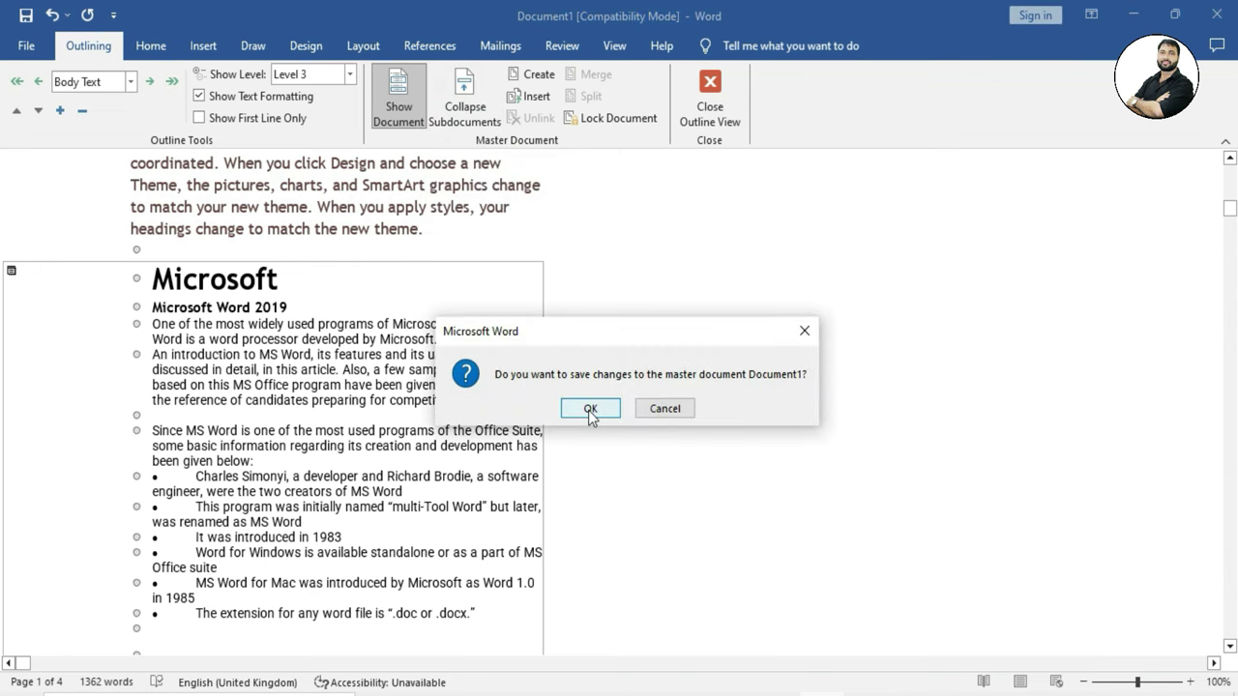
pyautogui.click(588, 410)
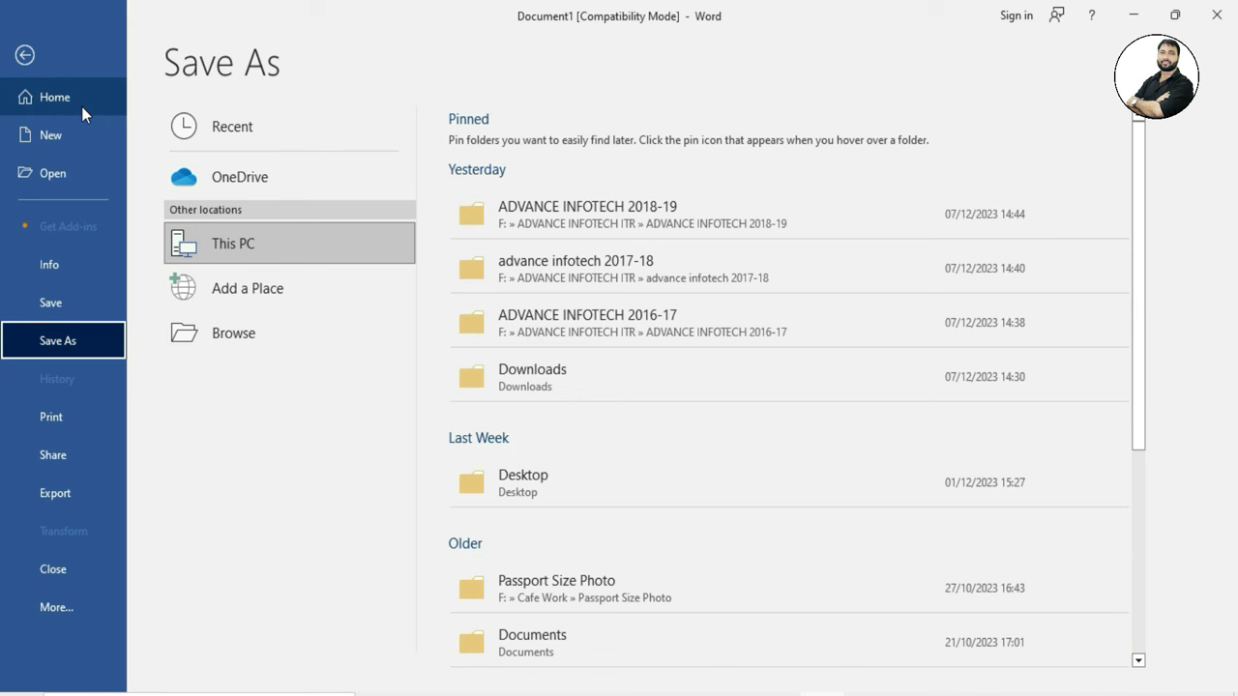
# - Return from Save As to the outline and expand the Microsoft subdocument inline
pyautogui.click(24, 56)
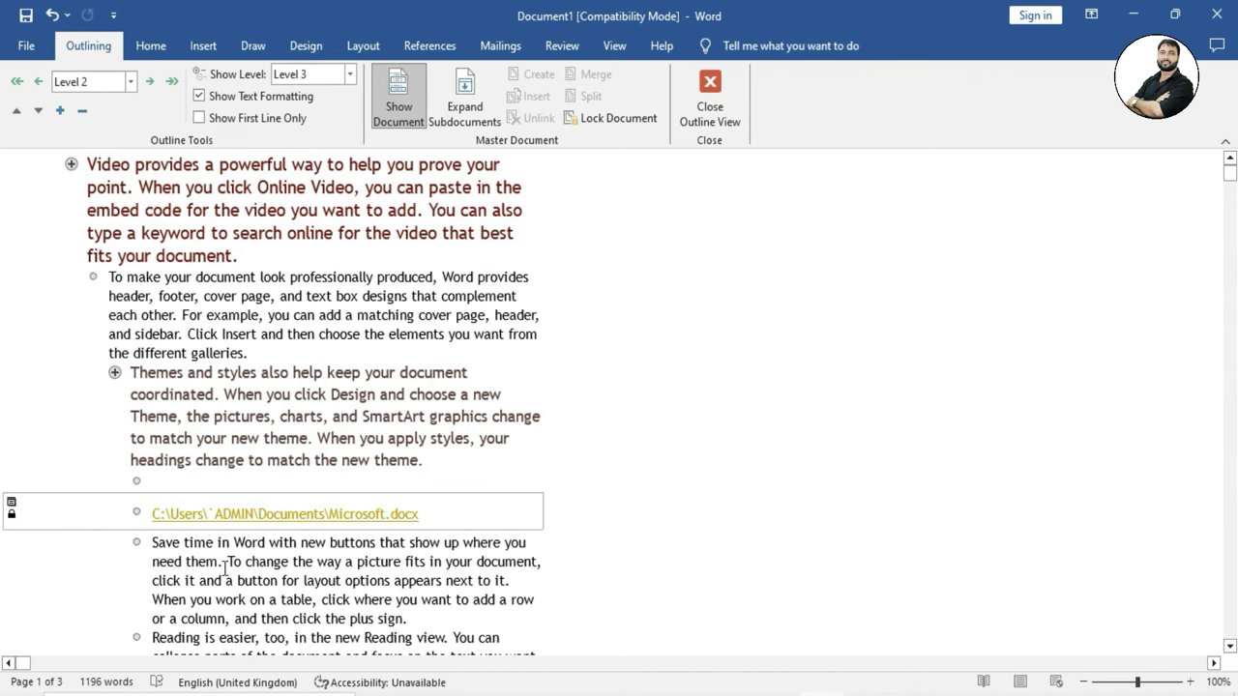
pyautogui.scroll(-2, 224, 569)
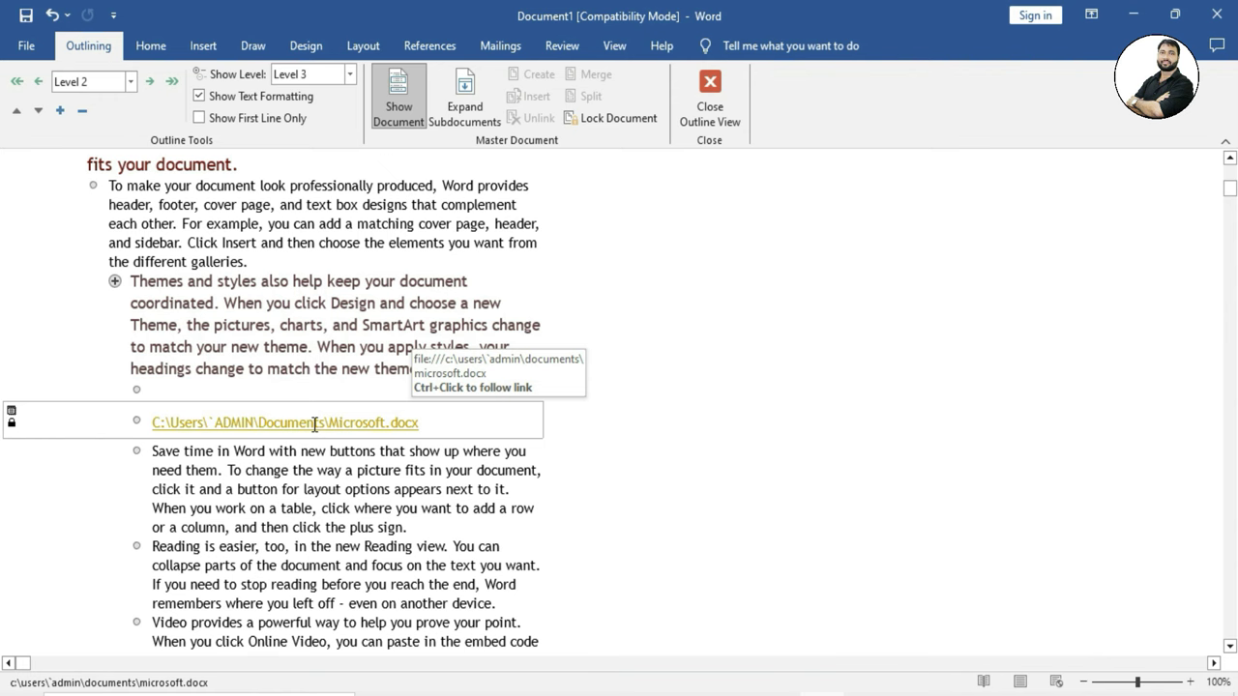
pyautogui.click(469, 104)
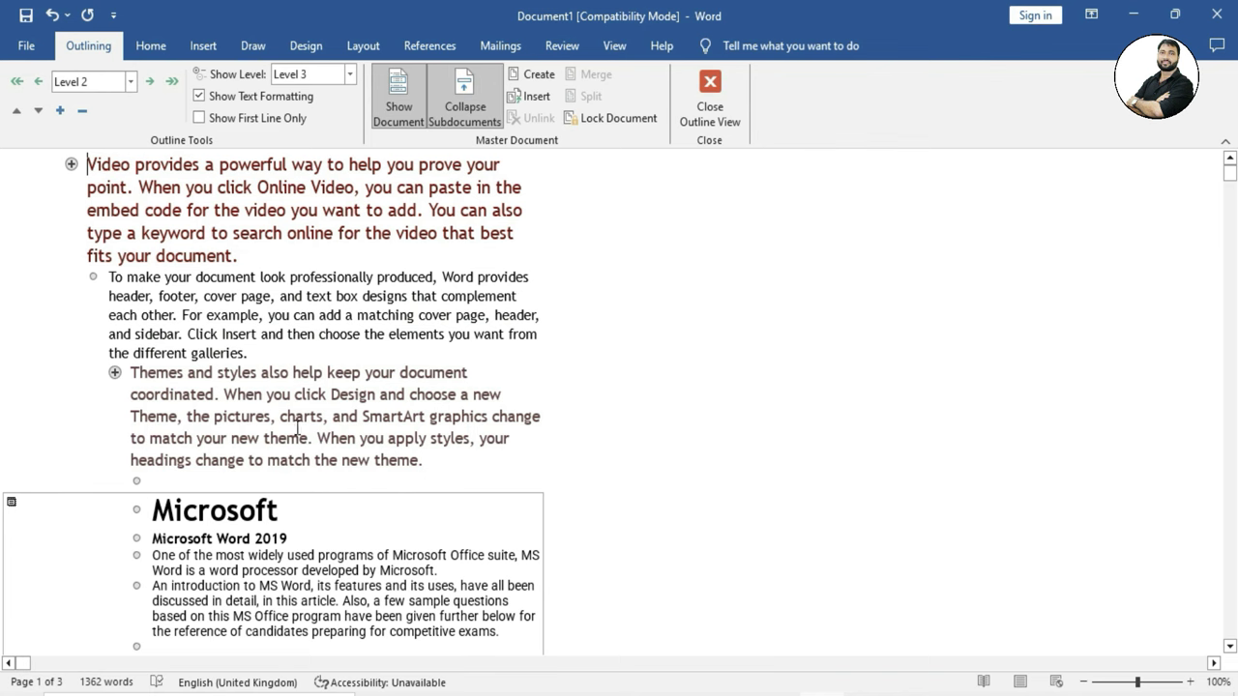
# - Review the expanded text, then collapse it back to a Microsoft.docx link
pyautogui.scroll(-3, 219, 190)
pyautogui.scroll(-2, 218, 190)
pyautogui.scroll(-1, 218, 190)
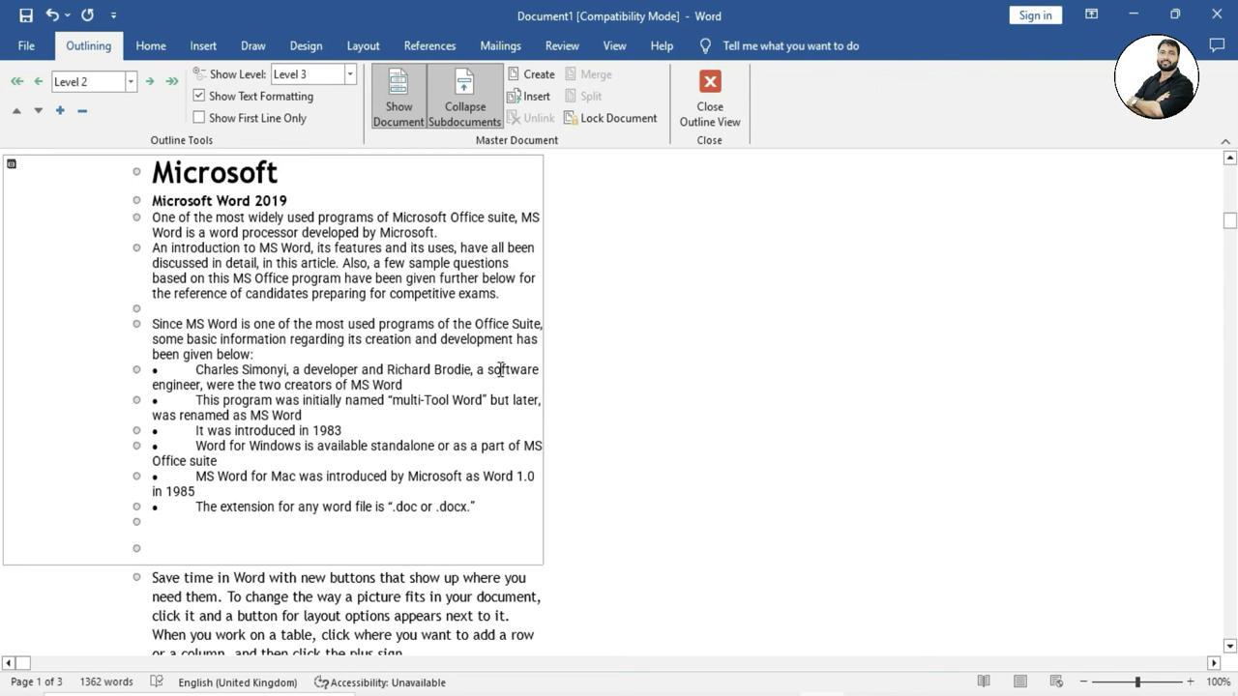
pyautogui.click(464, 100)
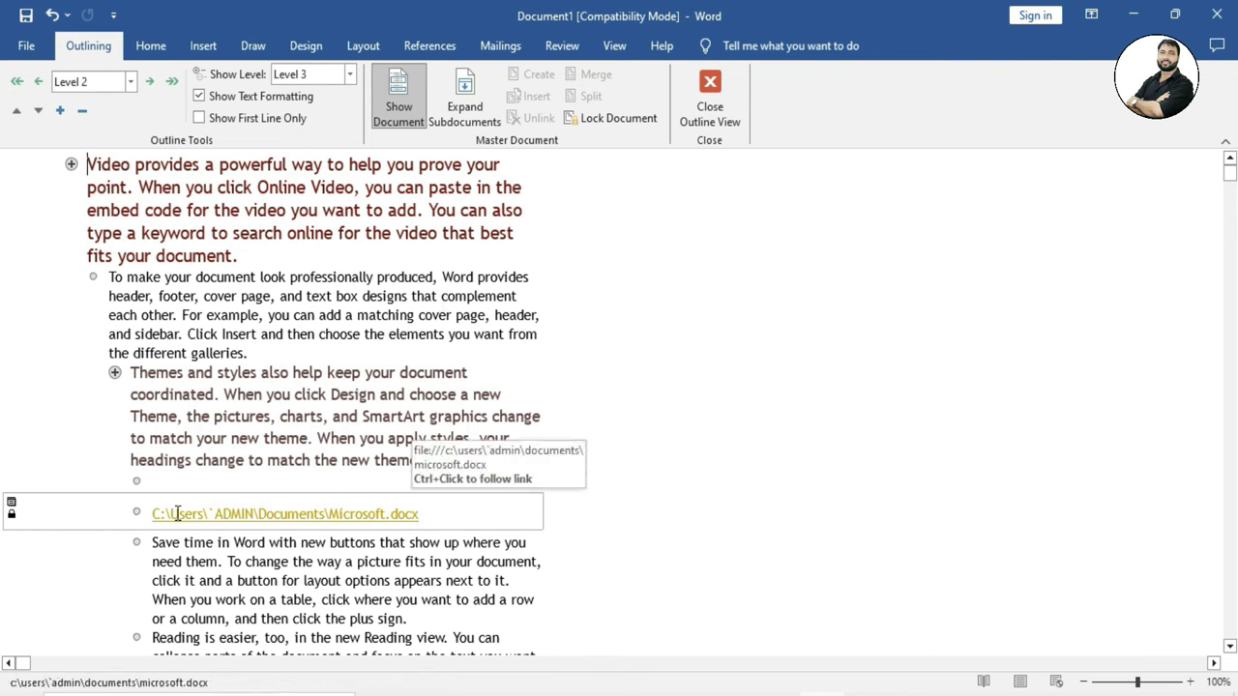
# - Try locking the master document, saving first, and dismiss the cannot-be-locked warning
pyautogui.click(614, 118)
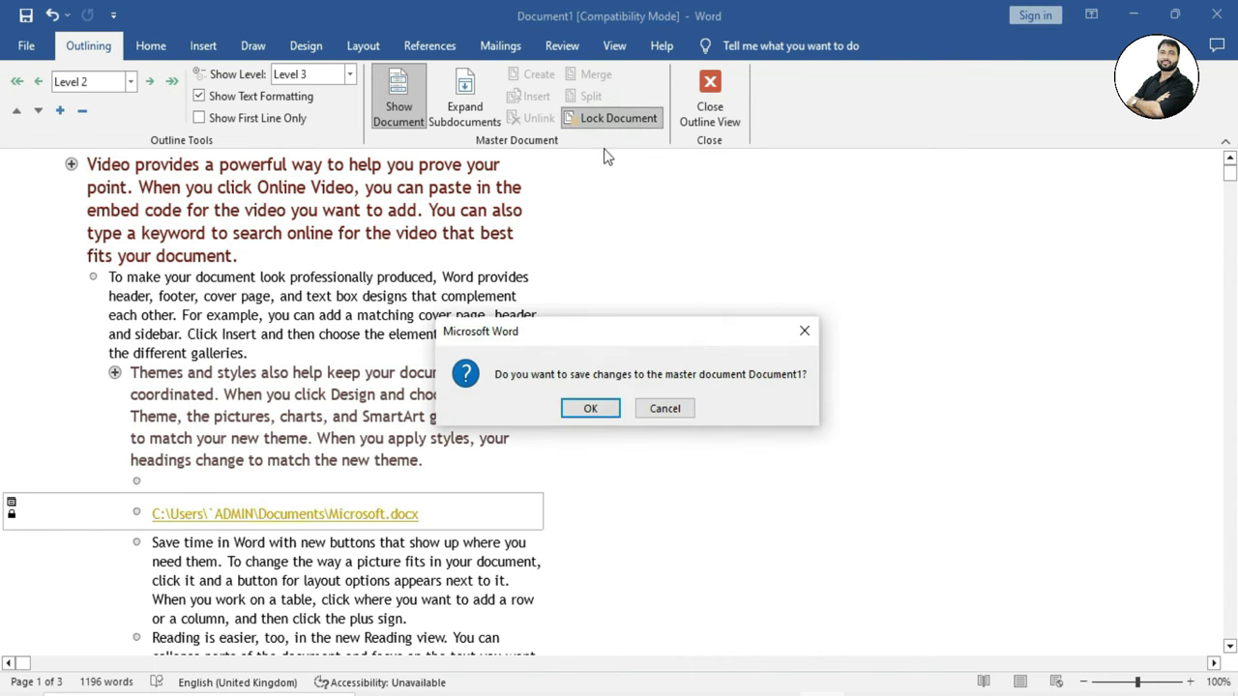
pyautogui.click(590, 410)
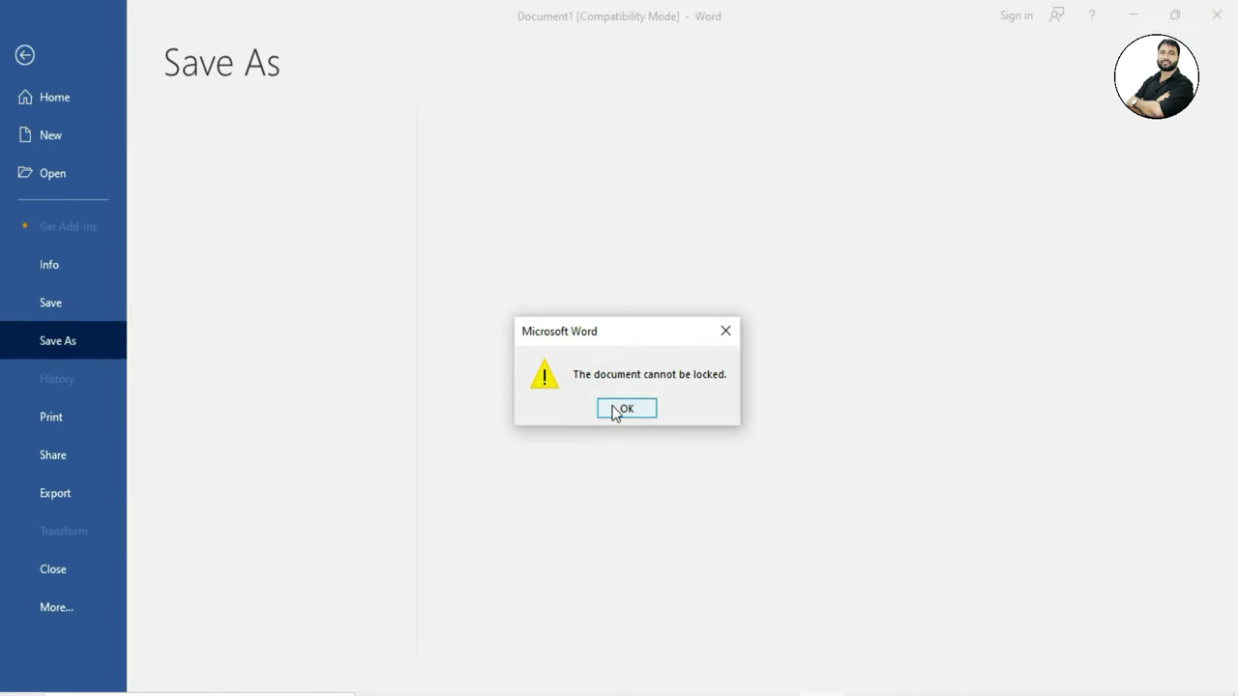
pyautogui.click(615, 410)
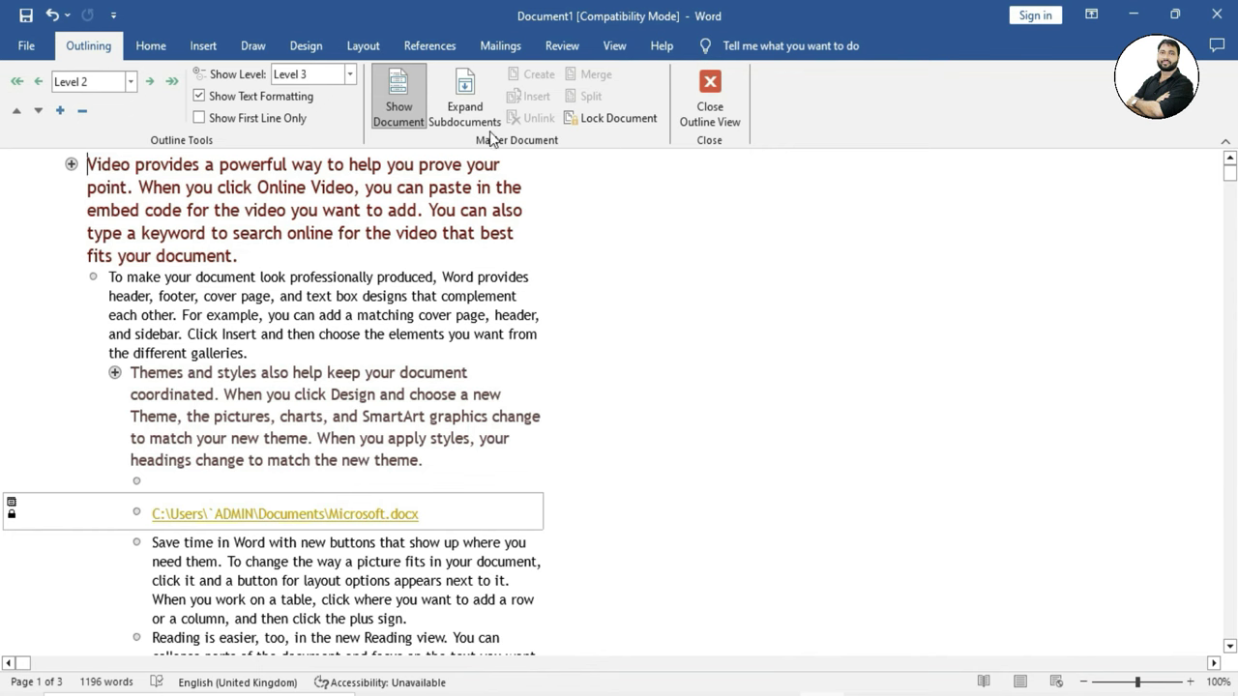
# - Expand the Microsoft subdocument so its full text appears inline
pyautogui.click(466, 106)
pyautogui.scroll(-2, 333, 488)
pyautogui.scroll(-3, 331, 495)
pyautogui.scroll(-1, 329, 500)
pyautogui.scroll(4, 327, 500)
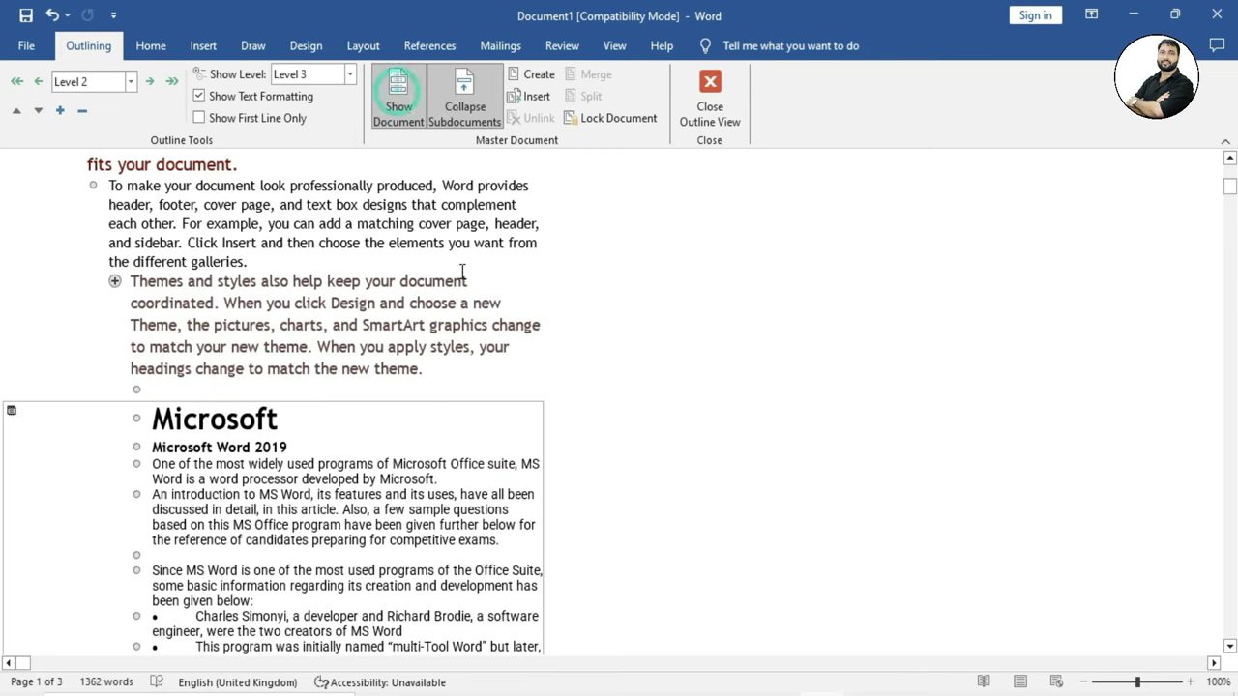
# - Turn Show Document off and back on to toggle the master document structure
pyautogui.click(405, 94)
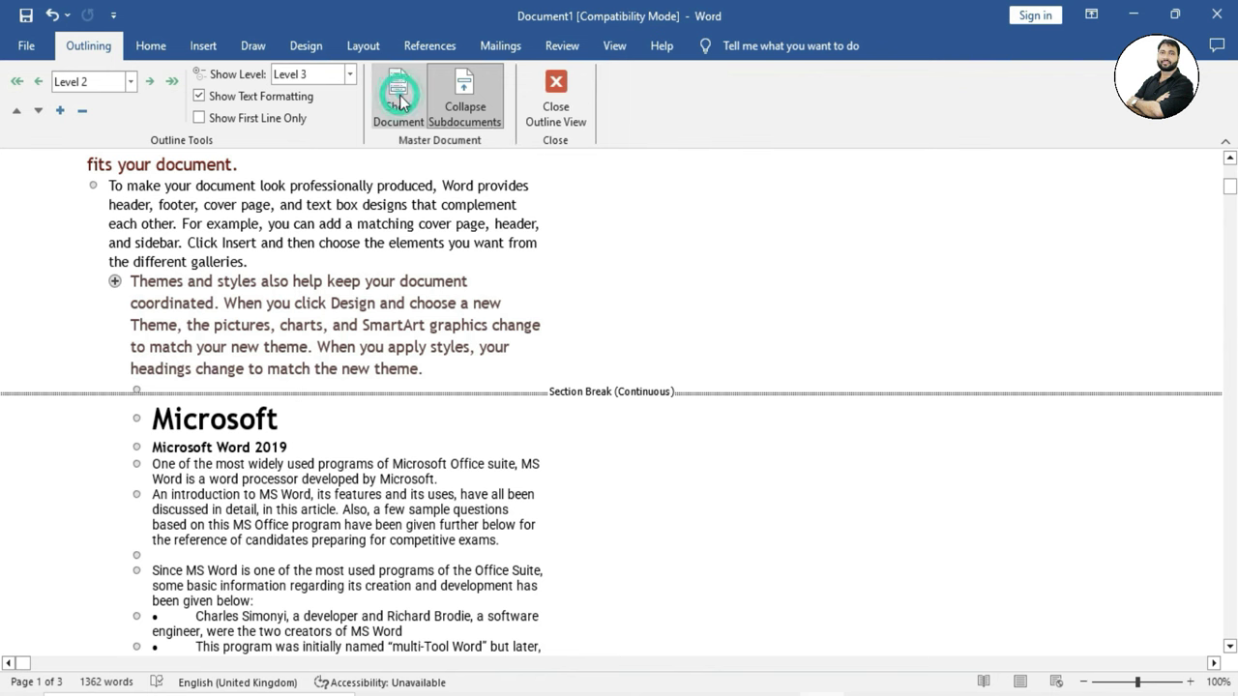
pyautogui.scroll(-3, 455, 430)
pyautogui.scroll(-4, 456, 431)
pyautogui.scroll(7, 456, 430)
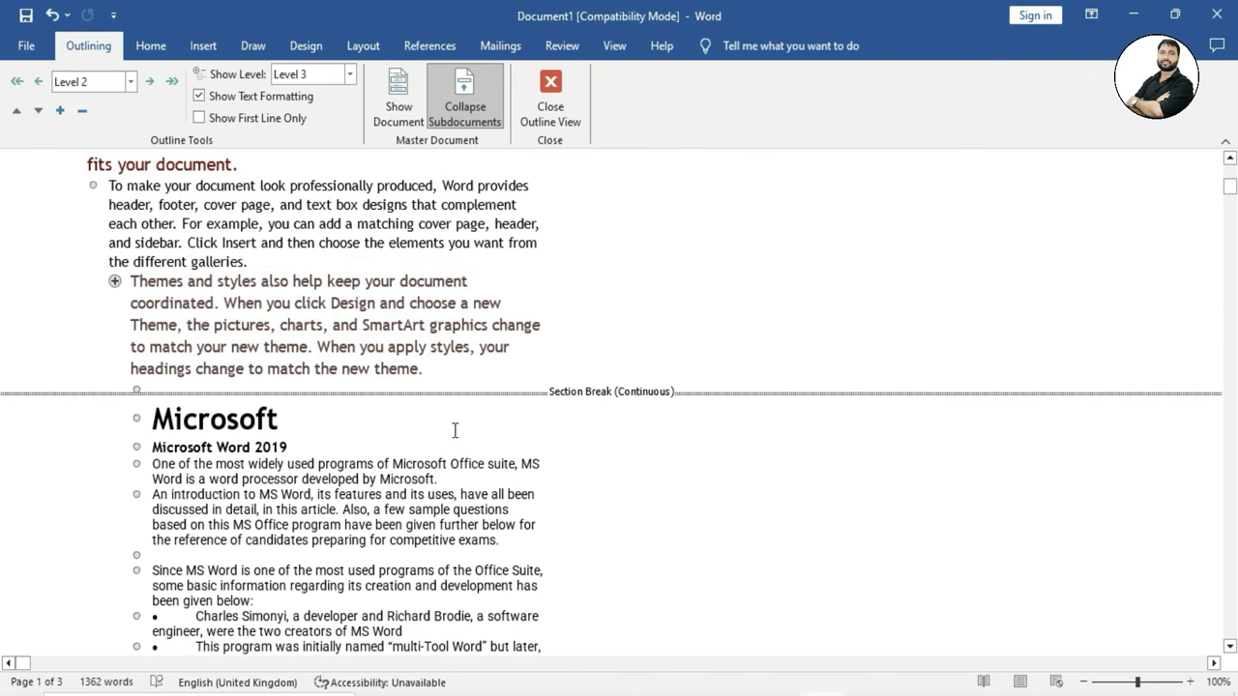
pyautogui.click(399, 97)
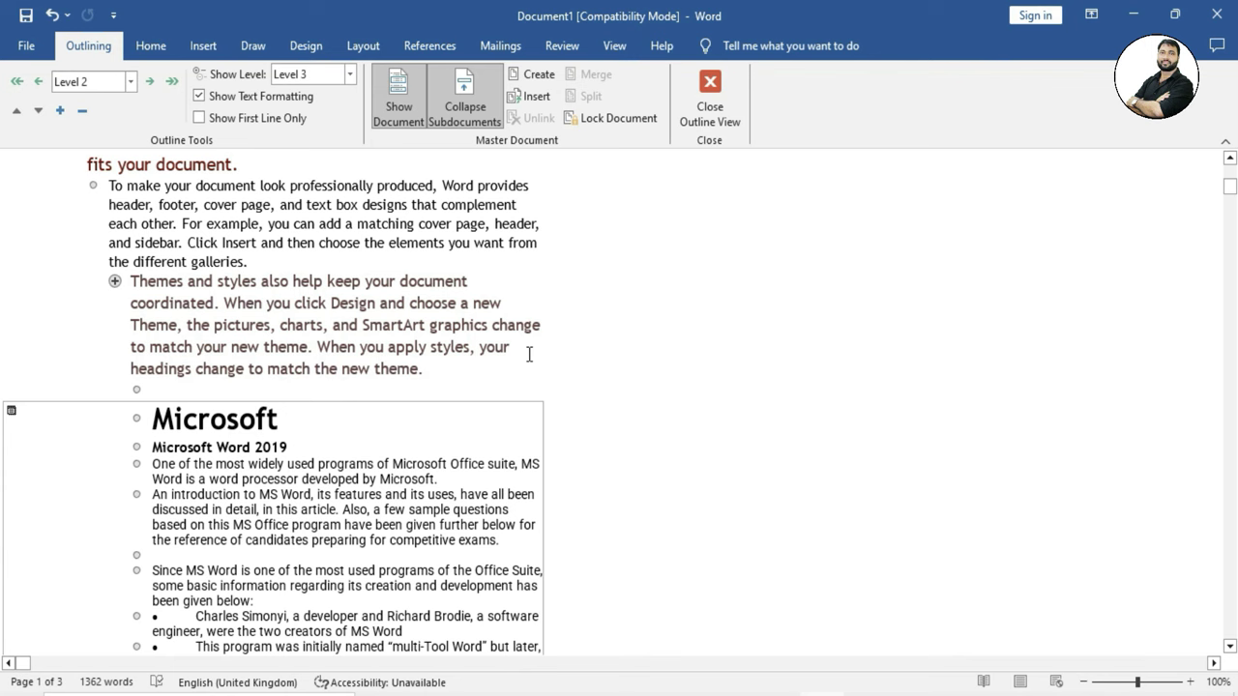
# - Close Outline View and switch the document to Draft view
pyautogui.click(711, 106)
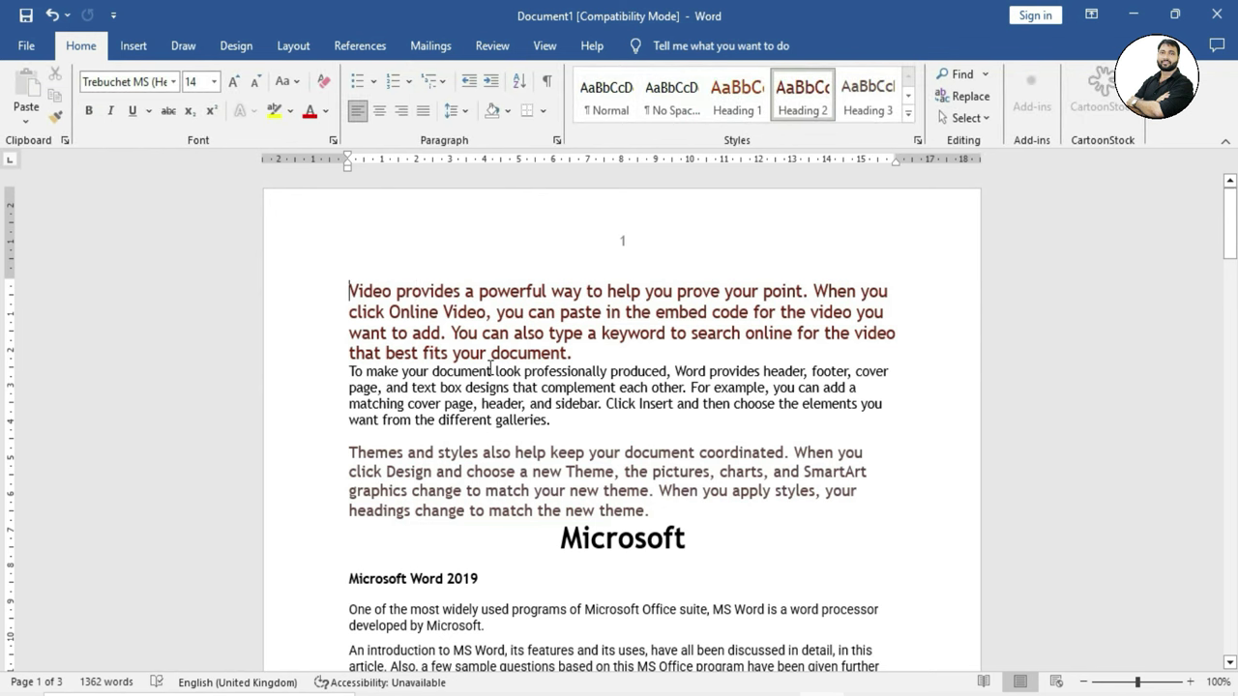
pyautogui.scroll(-4, 490, 368)
pyautogui.scroll(4, 491, 368)
pyautogui.click(544, 45)
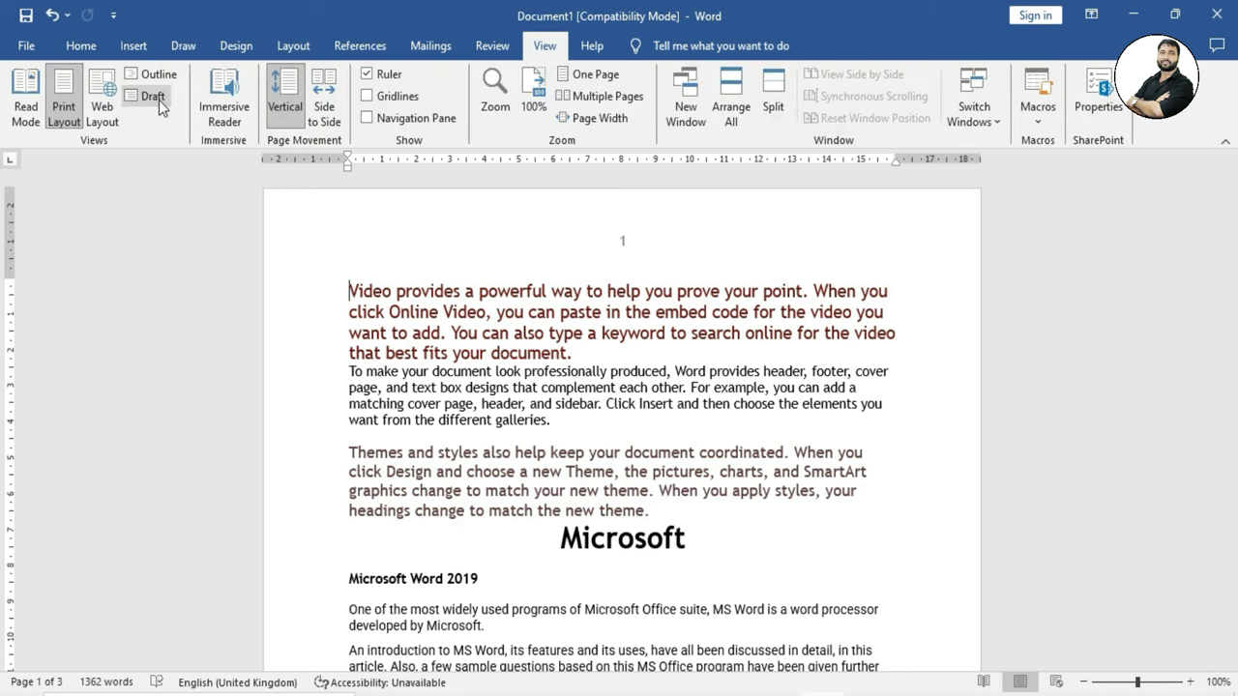
pyautogui.click(158, 100)
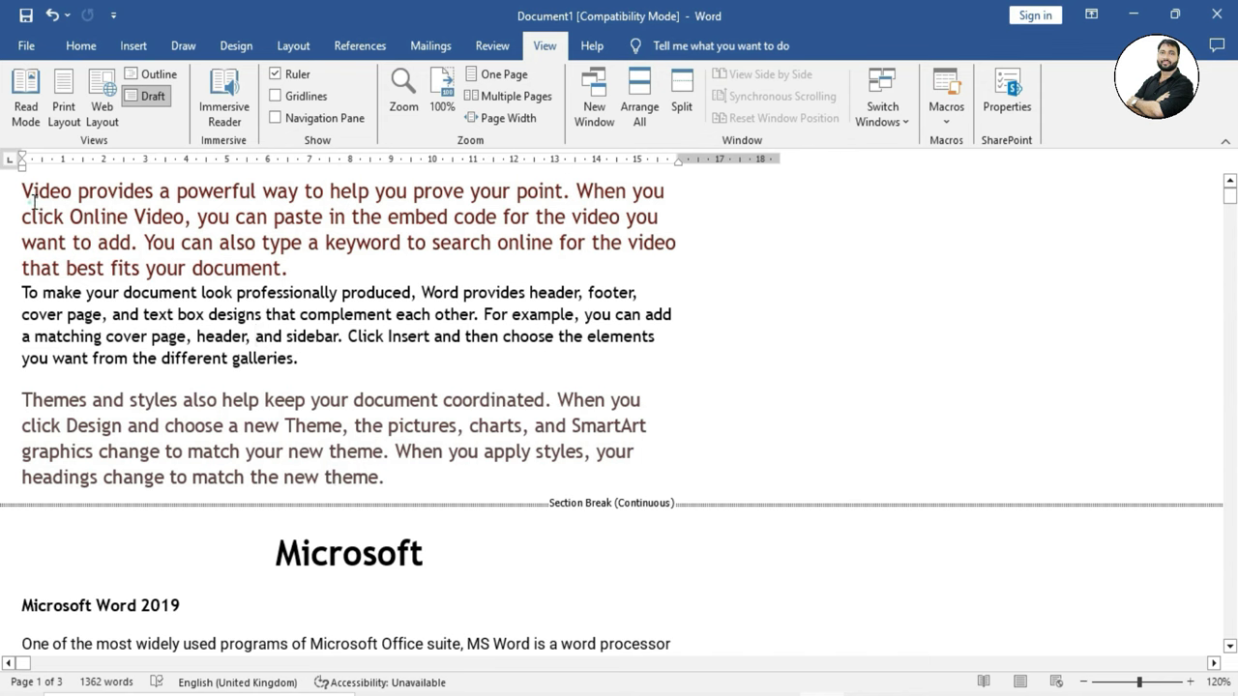
# - Select the first paragraph's text, then clear the selection
pyautogui.moveTo(21, 190); pyautogui.dragTo(306, 243)
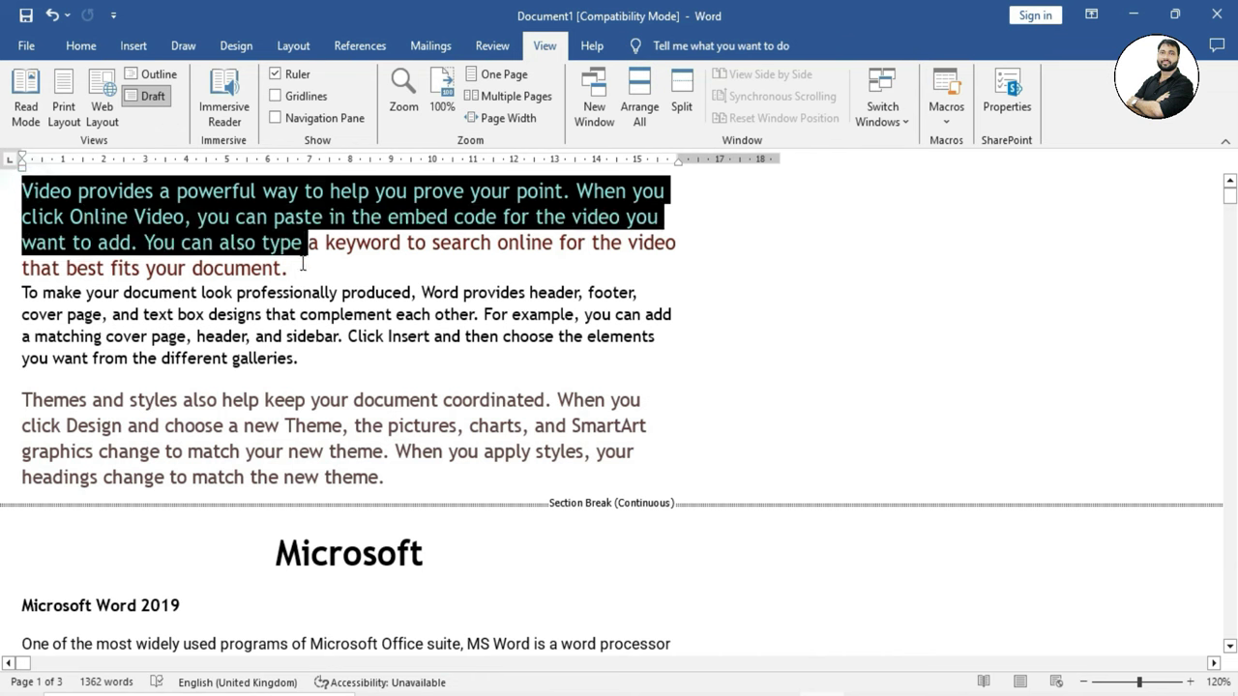
pyautogui.click(242, 379)
pyautogui.moveTo(39, 198); pyautogui.dragTo(317, 298)
pyautogui.click(354, 401)
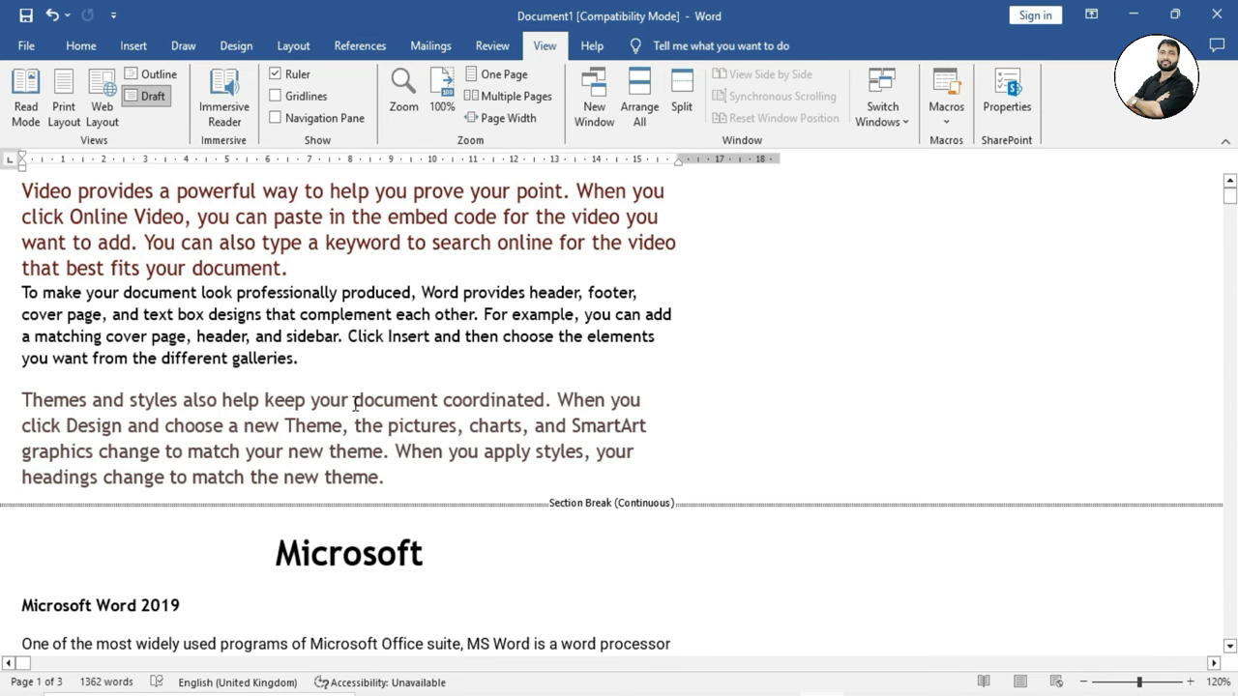
# - Scroll through the Draft view to see the Microsoft text among the sample paragraphs
pyautogui.scroll(-4, 355, 405)
pyautogui.scroll(-3, 355, 404)
pyautogui.scroll(-5, 355, 404)
pyautogui.scroll(-3, 352, 411)
pyautogui.scroll(-5, 352, 411)
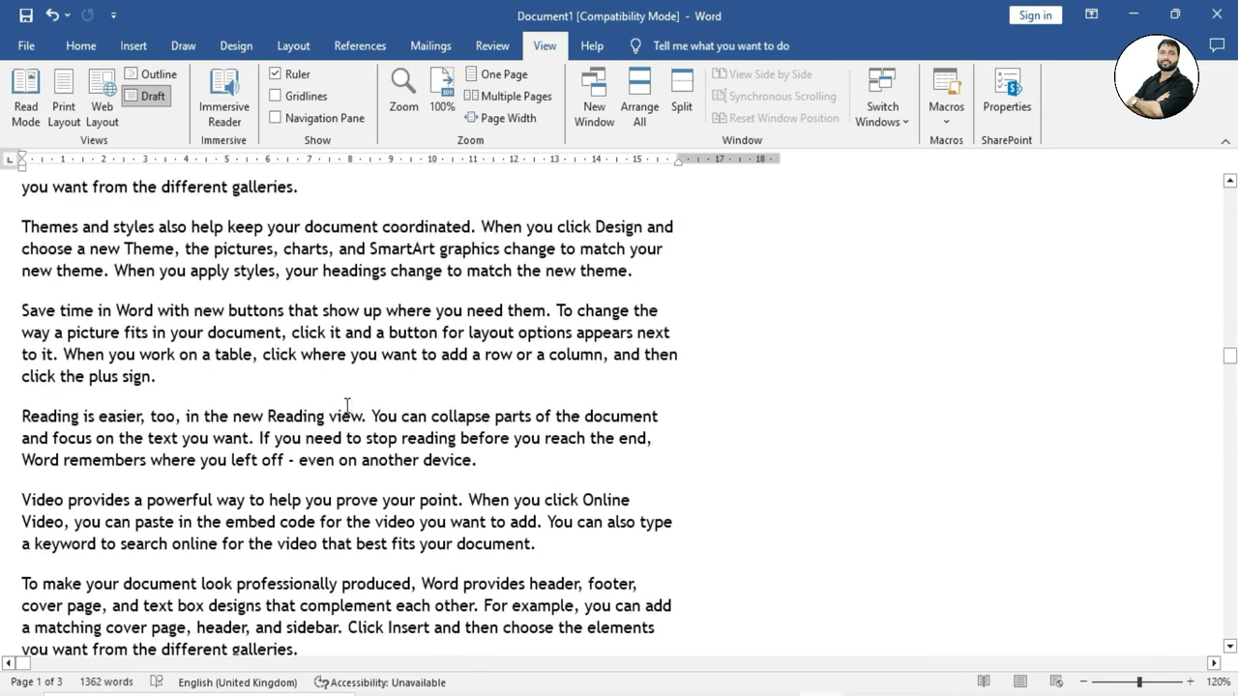
pyautogui.scroll(-4, 346, 404)
pyautogui.scroll(5, 346, 405)
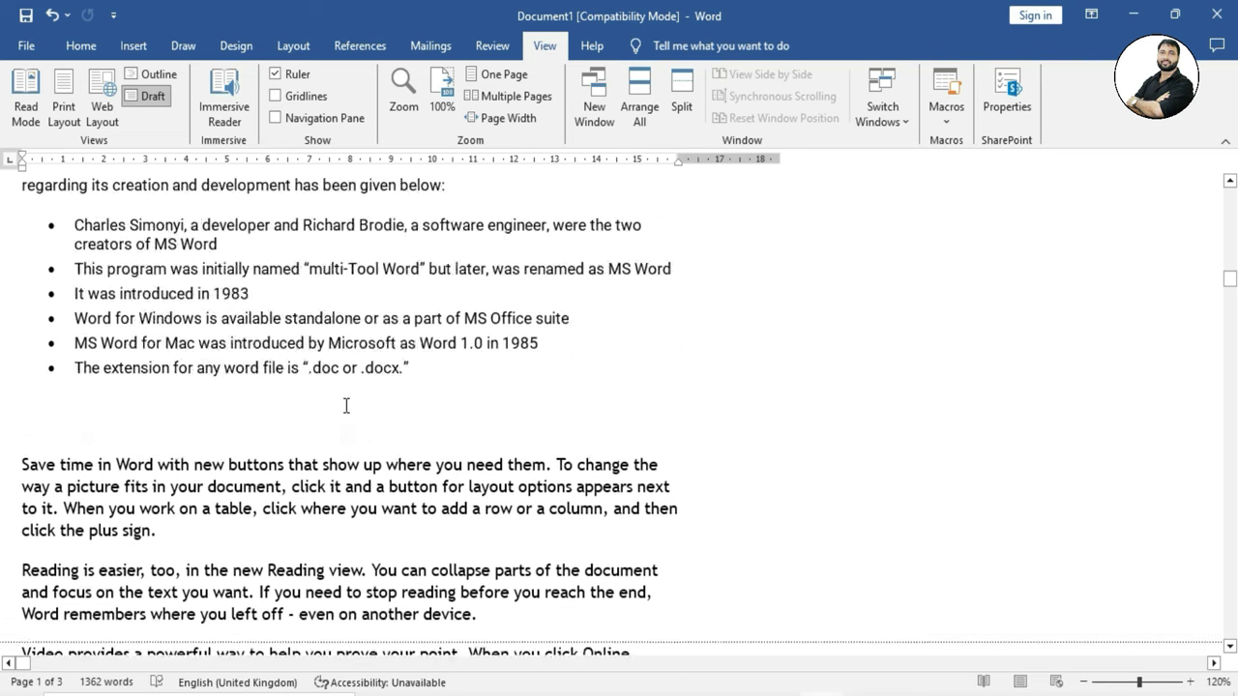
pyautogui.scroll(5, 346, 404)
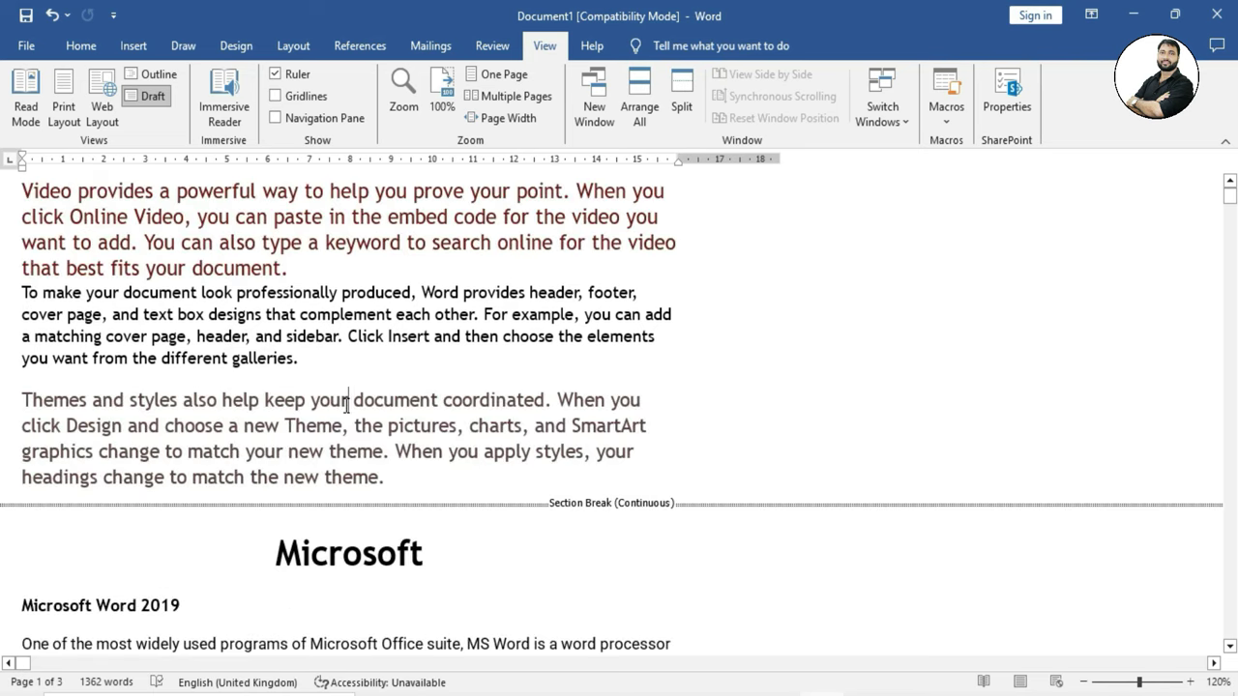